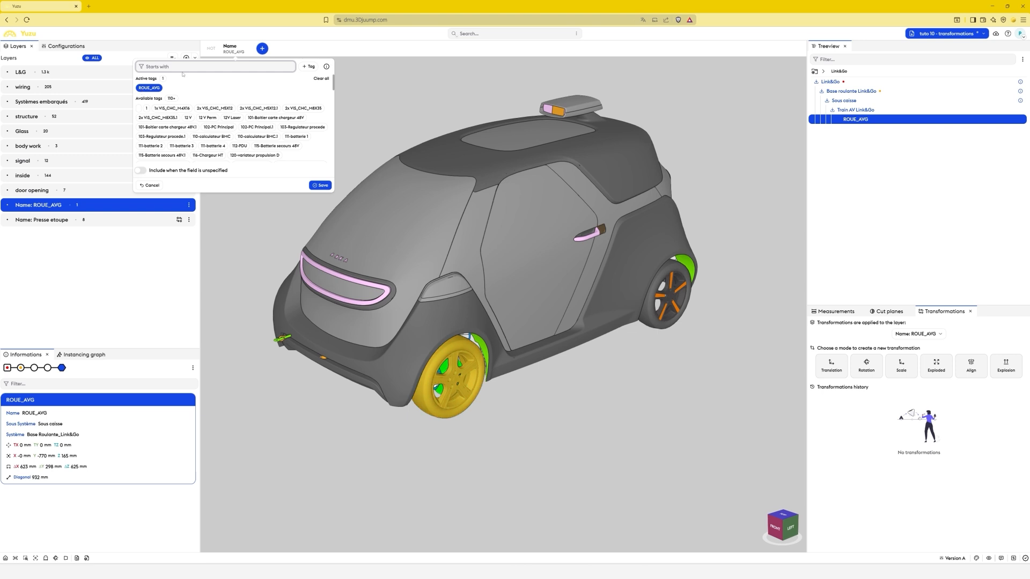
Translate the ROUE_AVG front wheel layer outward from the car along the world Y axis by about -1251 mm
click(233, 48)
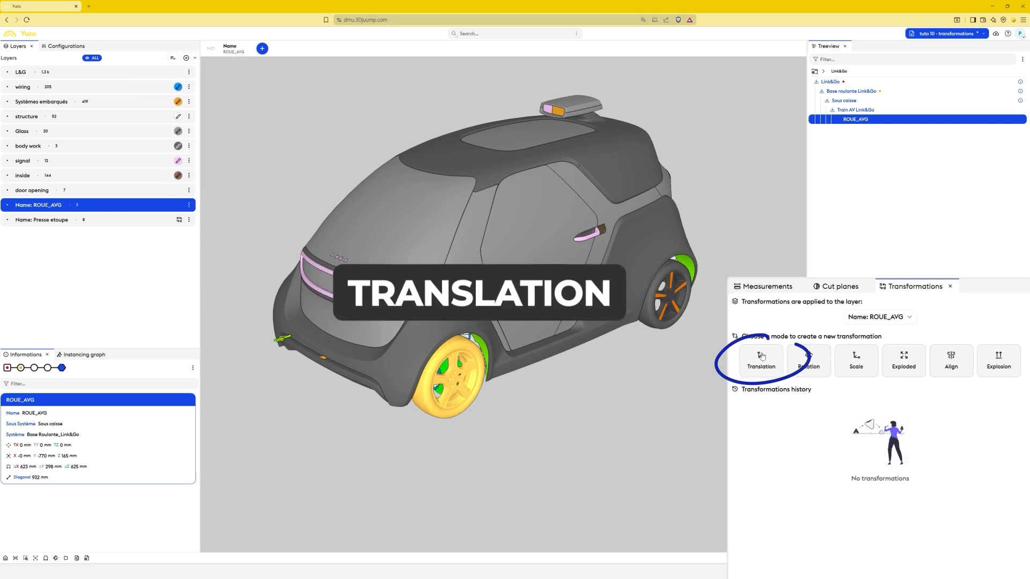
click(762, 356)
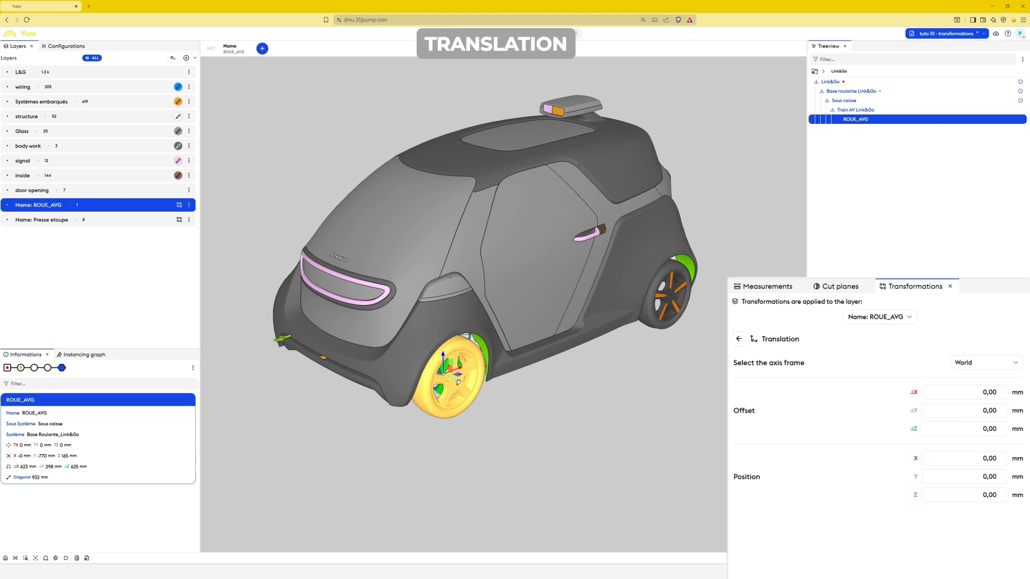
drag(462, 384, 612, 416)
click(618, 435)
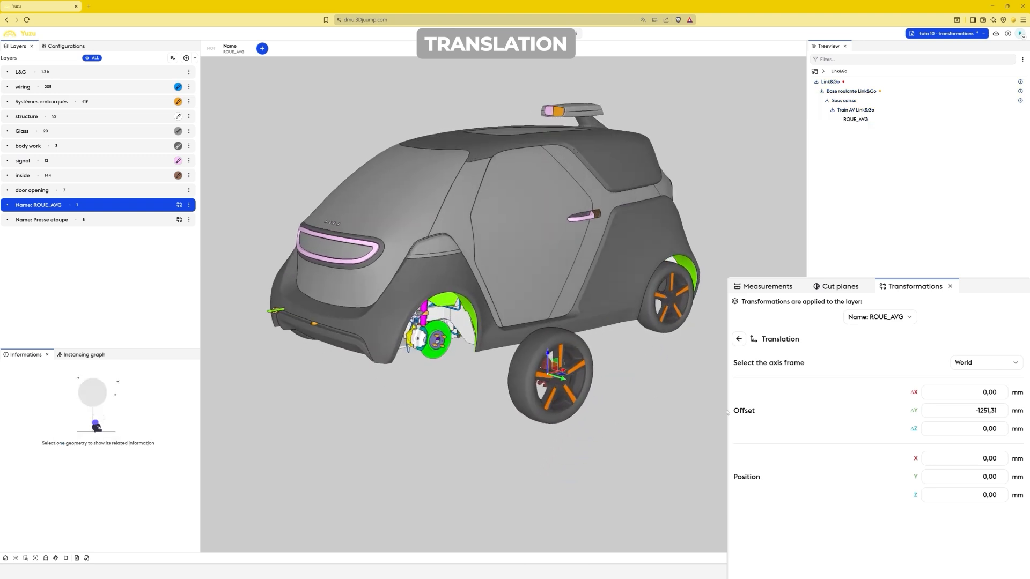
Set the wheel translation's Y offset to -800.31 mm and return to the transformation modes
drag(989, 410, 979, 413)
text(800)
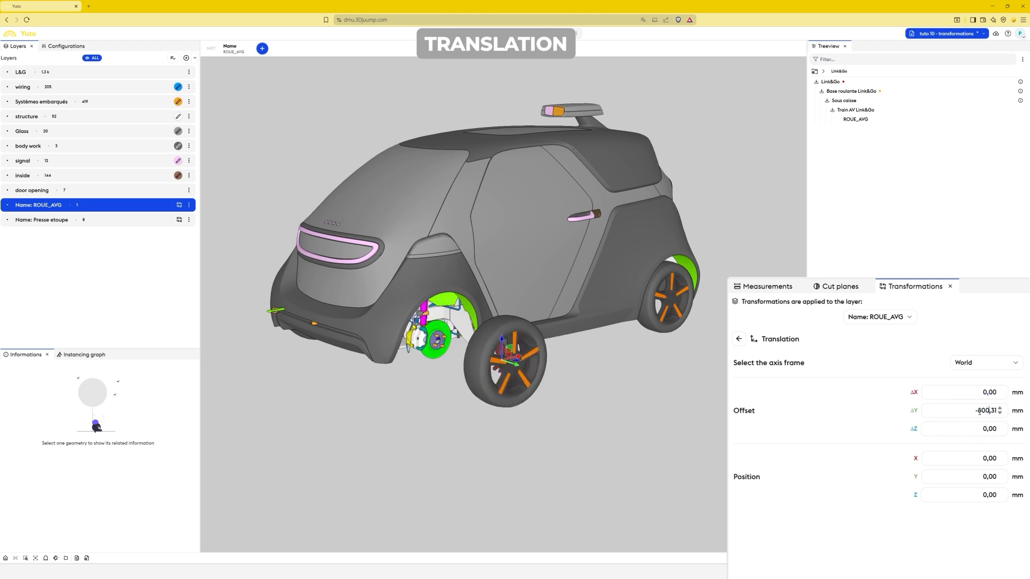
mouse_move(580, 421)
mouse_down()
mouse_move(631, 434)
mouse_move(584, 422)
mouse_up()
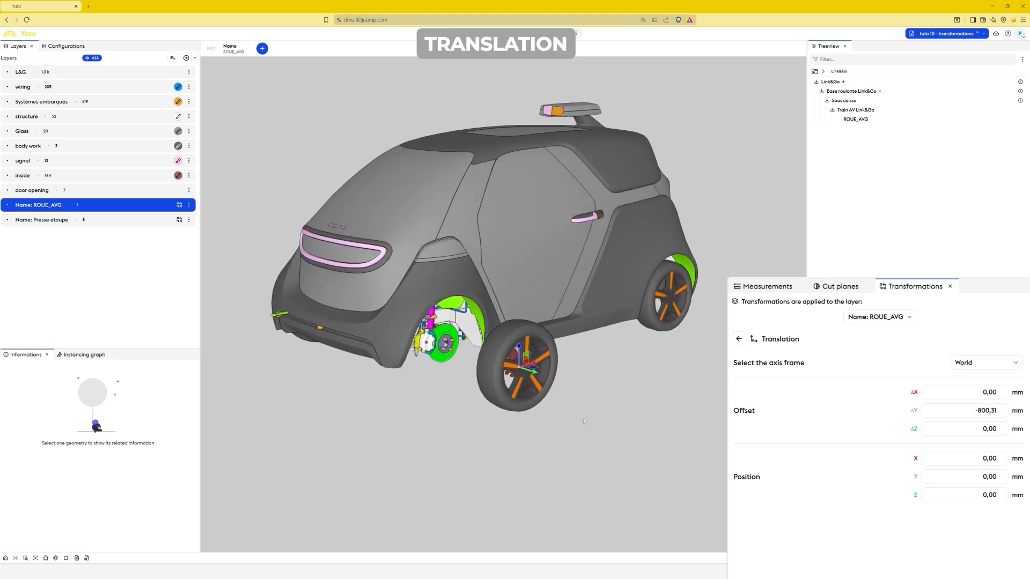
click(738, 339)
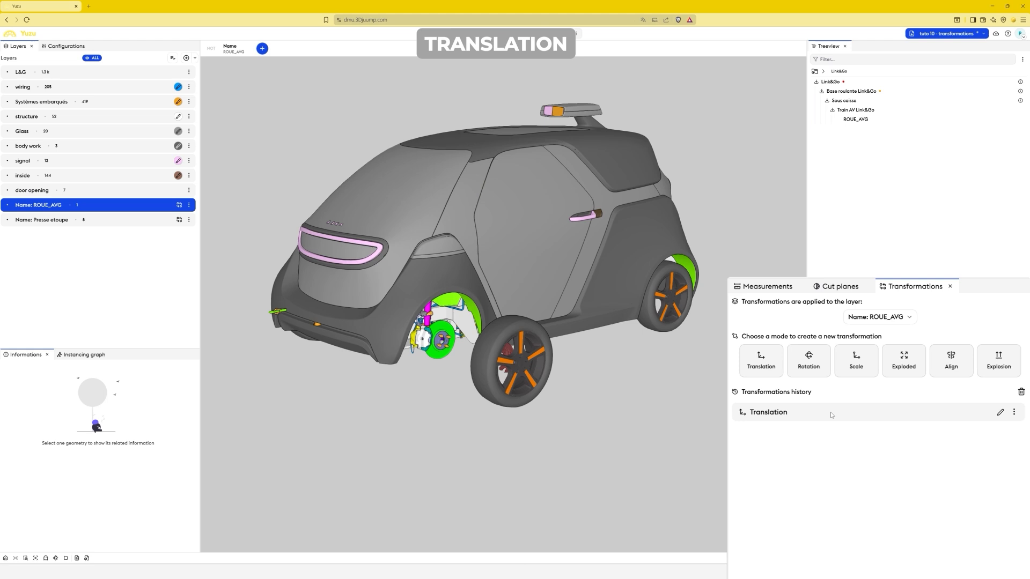
Open the wheel layer's translation for editing and remove it from the transformation history
click(1001, 413)
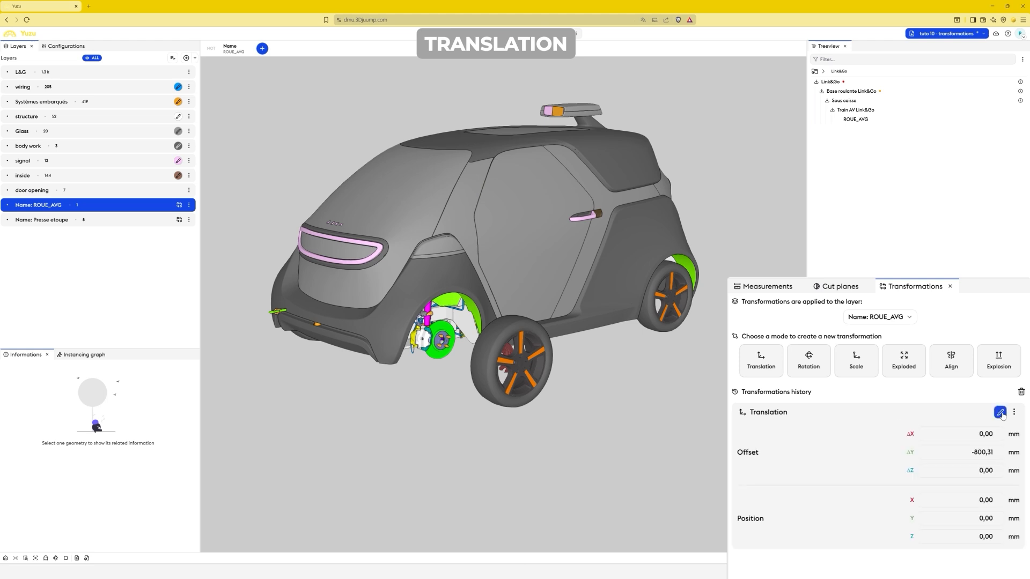
click(1015, 413)
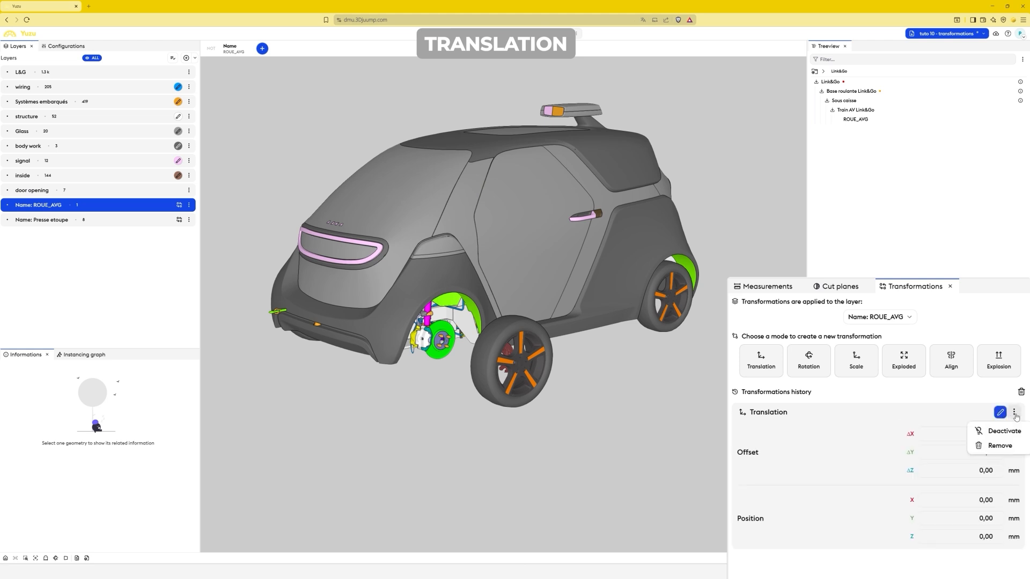
click(1017, 447)
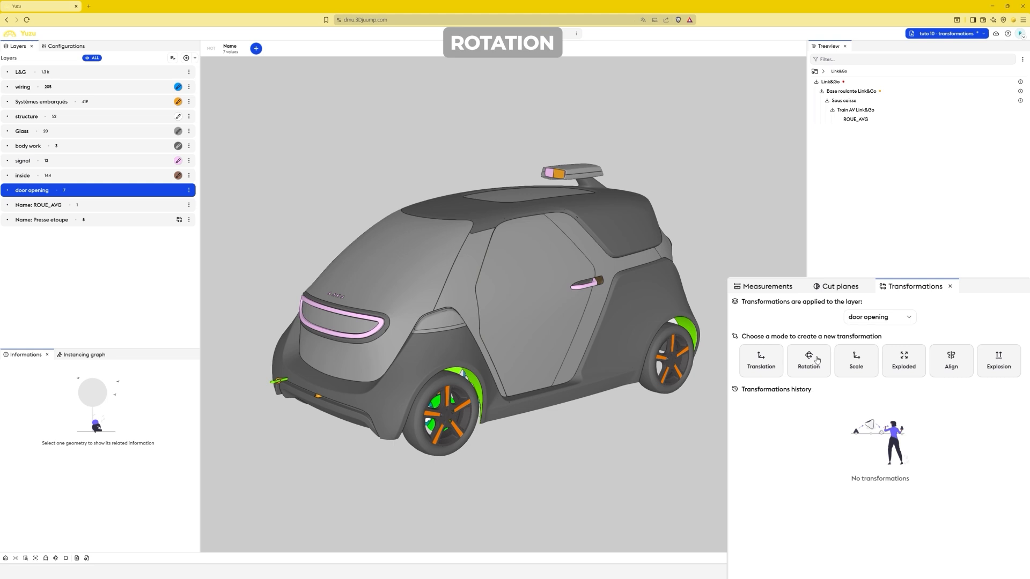
Rotate the door opening layer by about -55 degrees around the W axis of the World frame
click(816, 359)
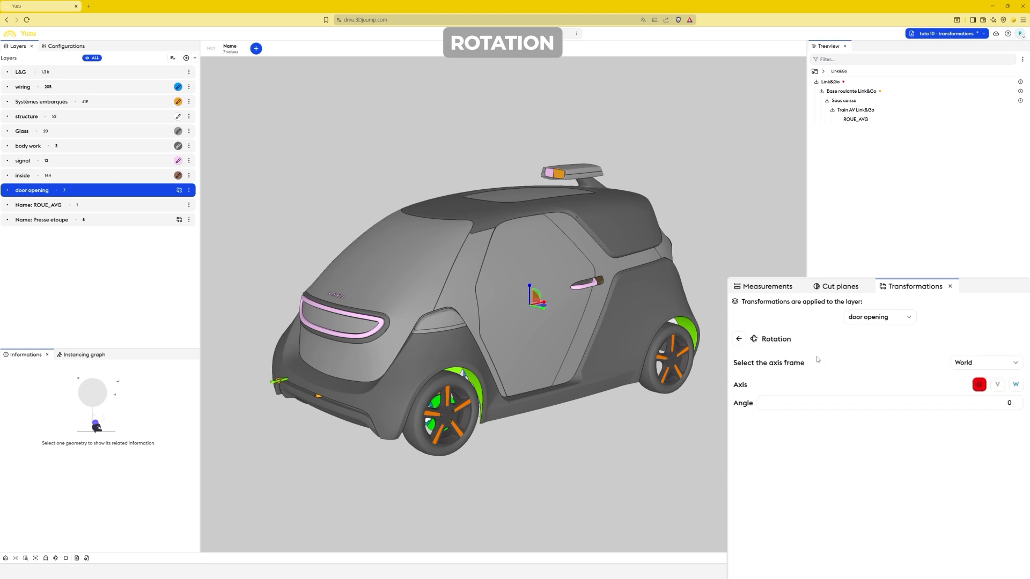
scroll(563, 306, up, 5)
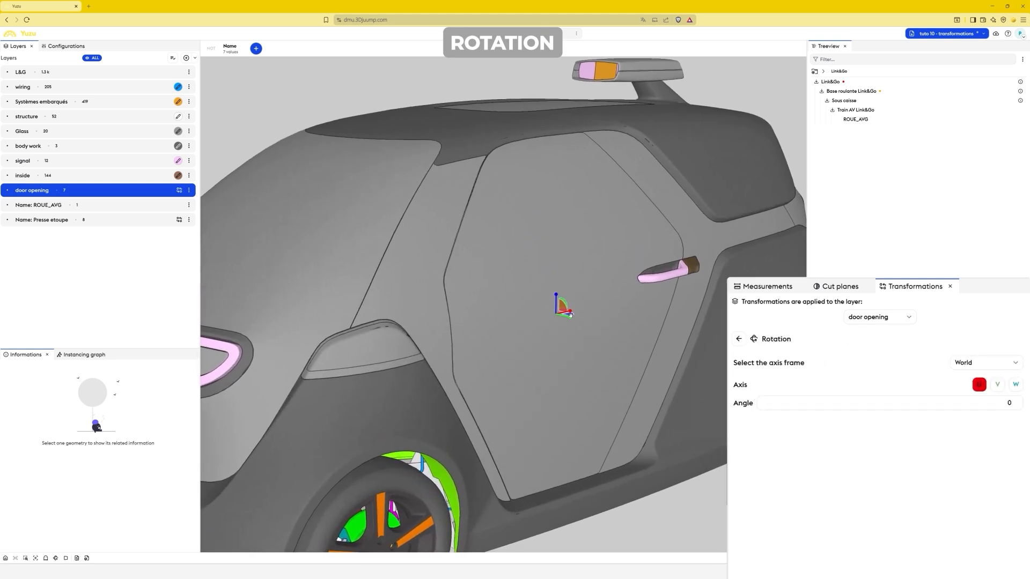
drag(572, 316, 564, 325)
scroll(657, 323, down, 5)
drag(657, 323, 614, 348)
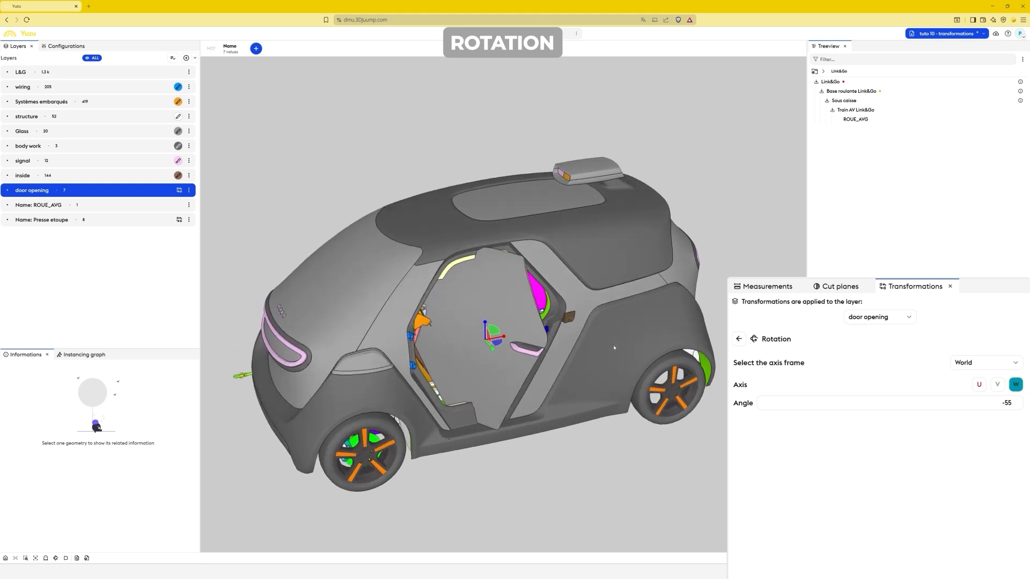
Remove the World-frame rotation from the door opening layer's transformation history
click(984, 369)
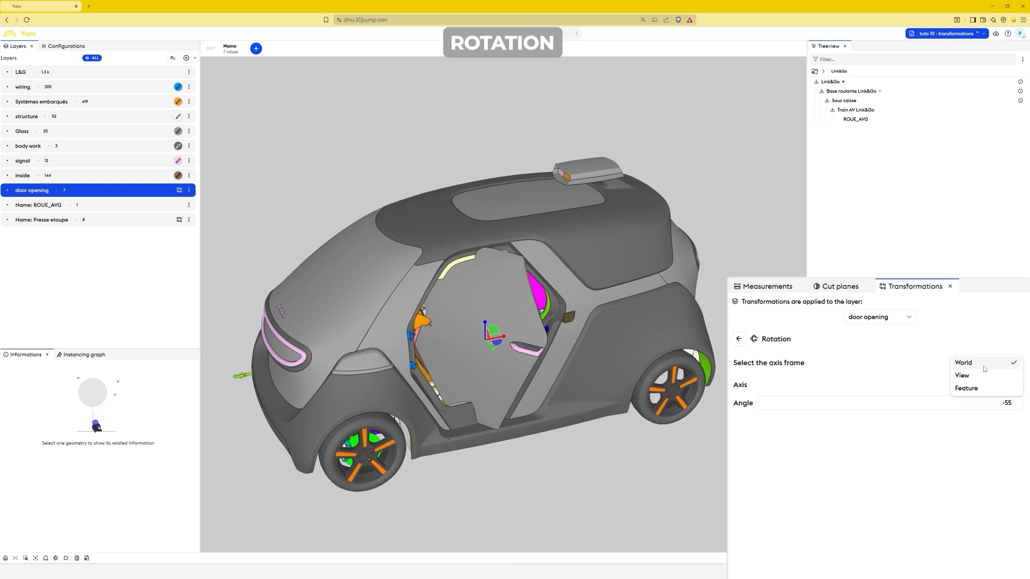
click(743, 342)
click(1017, 412)
click(1012, 446)
Create a new rotation for the door opening layer using the Feature axis frame and swing the door open about its hinge
click(819, 376)
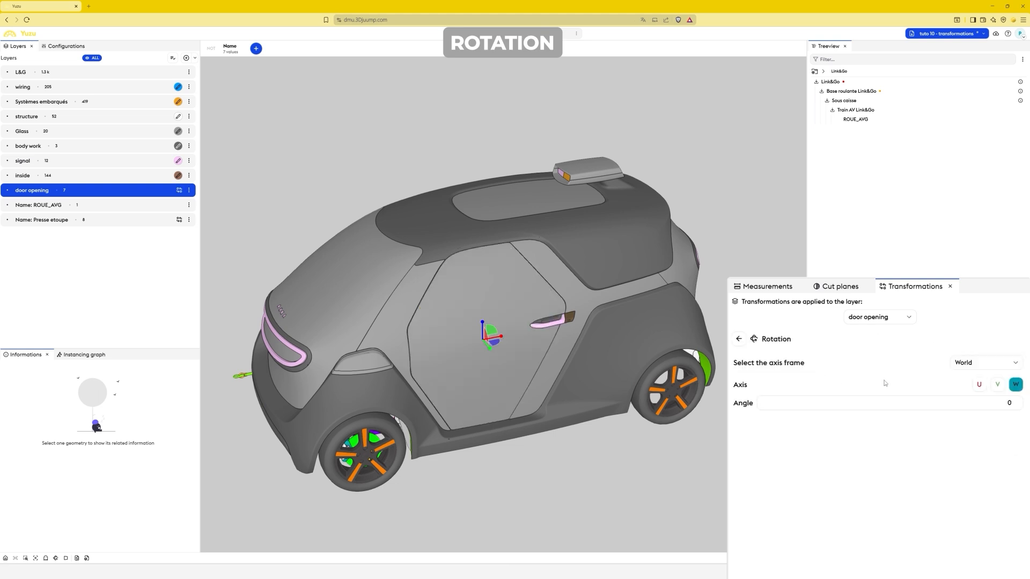
click(1017, 365)
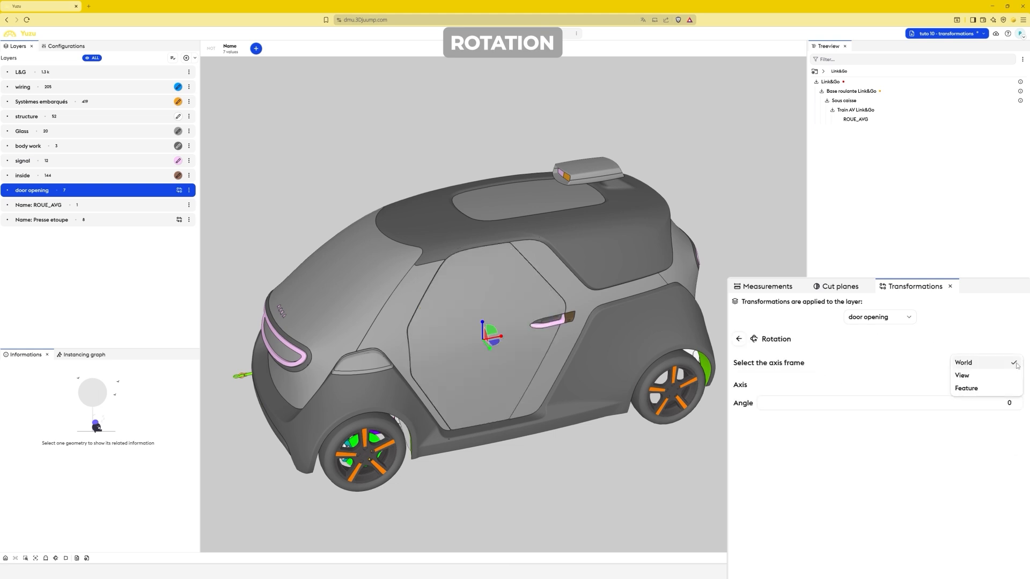
click(1000, 392)
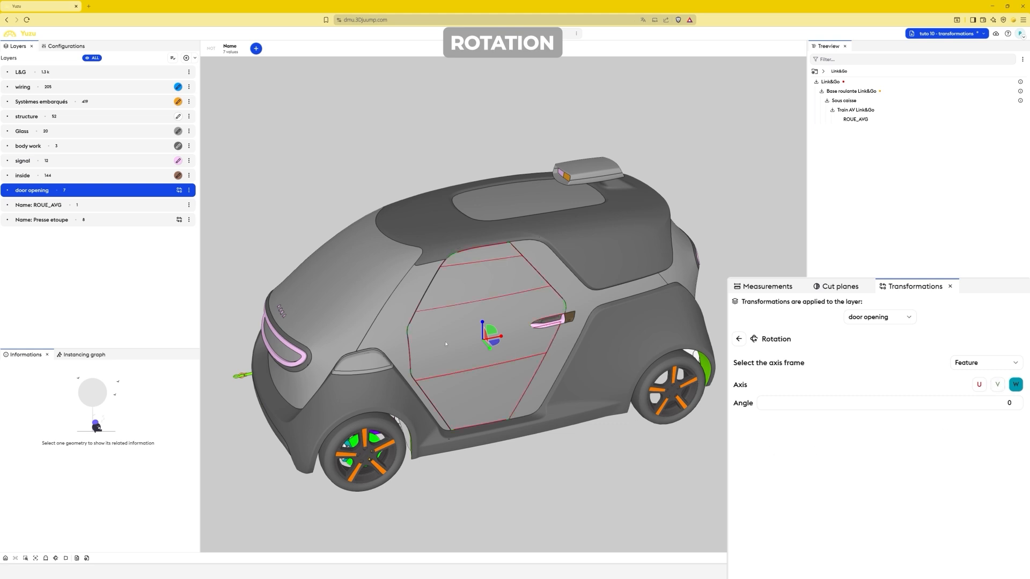
click(411, 368)
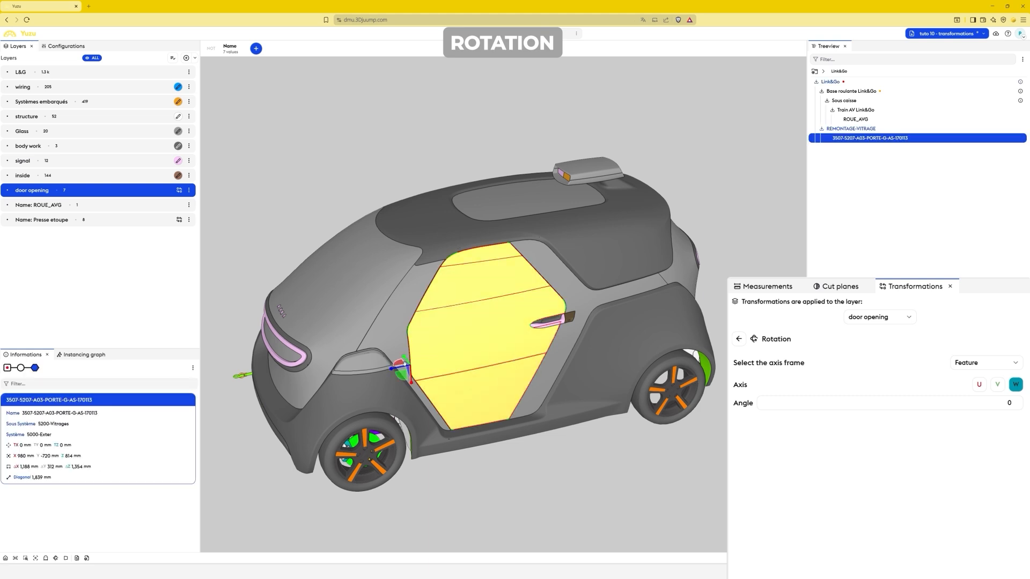
drag(400, 364, 658, 332)
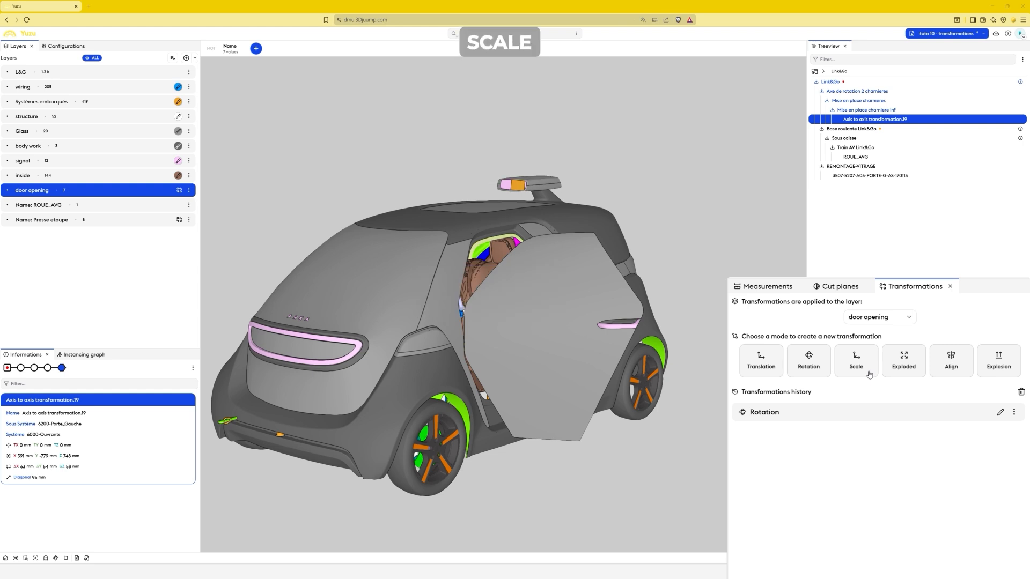
Add a Scale transformation to the door opening layer and resize the door freehand
click(868, 373)
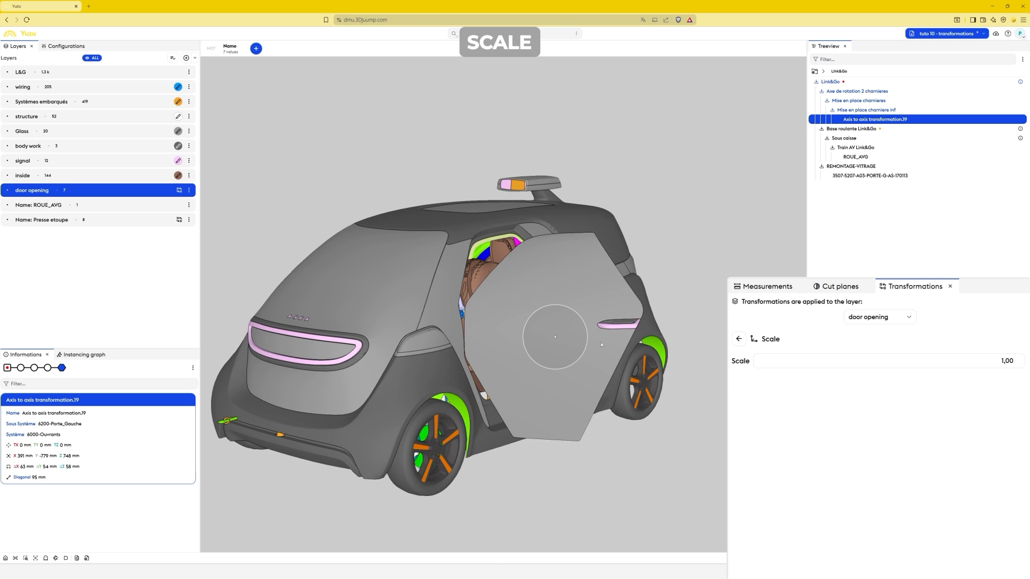
drag(589, 347, 427, 332)
scroll(680, 314, down, 5)
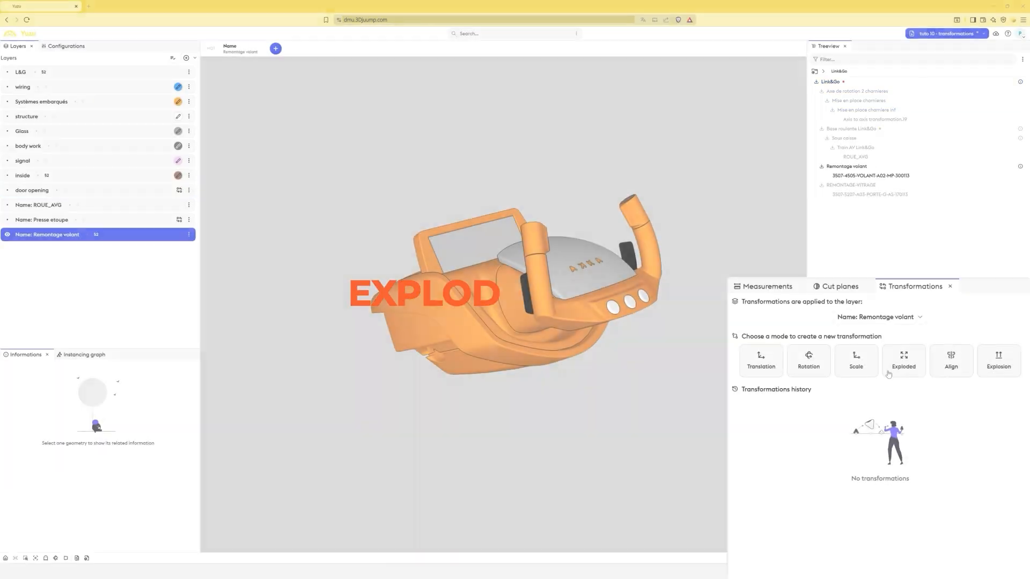
Apply an Exploded transformation to the Remontage volant layer with offsets of about 3.15 in Z and 2.54 in X
click(895, 360)
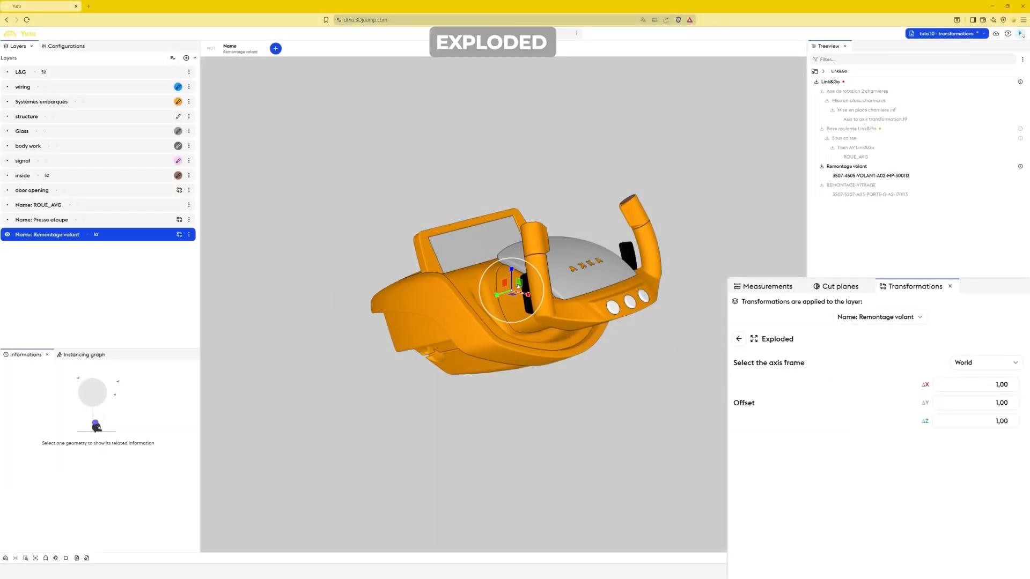
drag(512, 273, 517, 235)
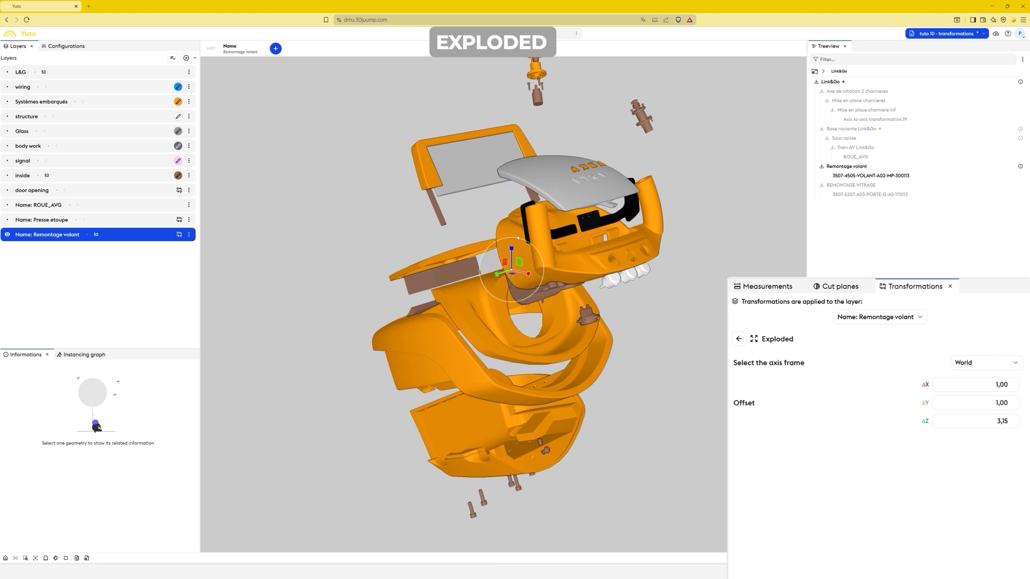
drag(524, 273, 563, 280)
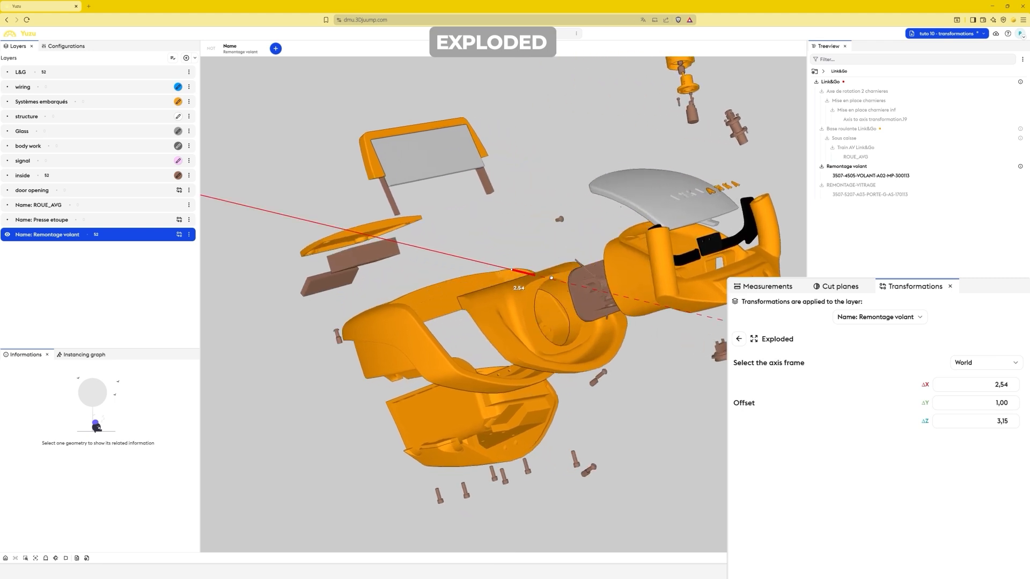
scroll(611, 330, down, 5)
drag(611, 330, 719, 288)
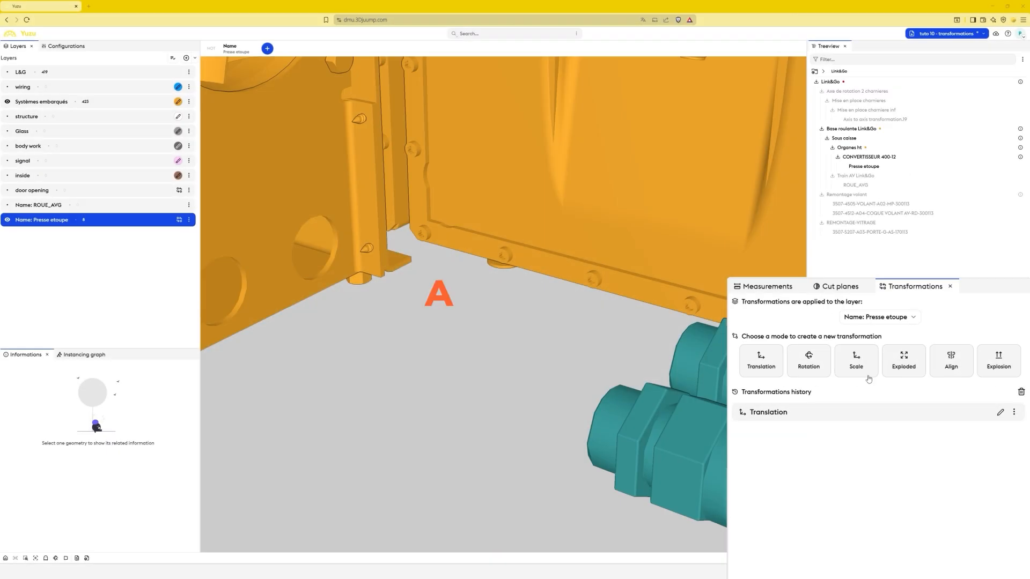
Align the Presse etoupe layer from a gland's circular feature to the round hole in the converter's fan panel, using only translation
click(938, 374)
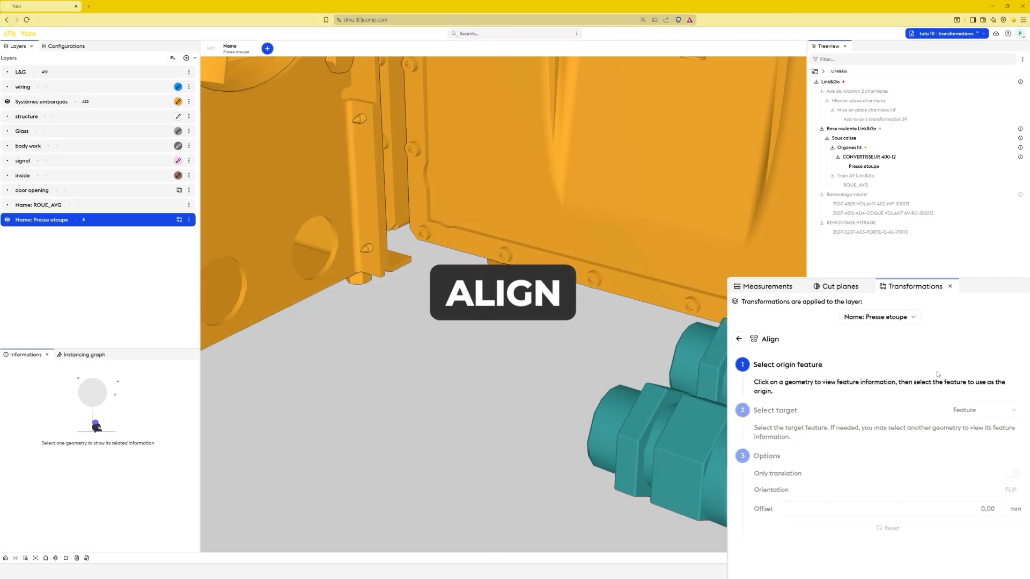
click(646, 410)
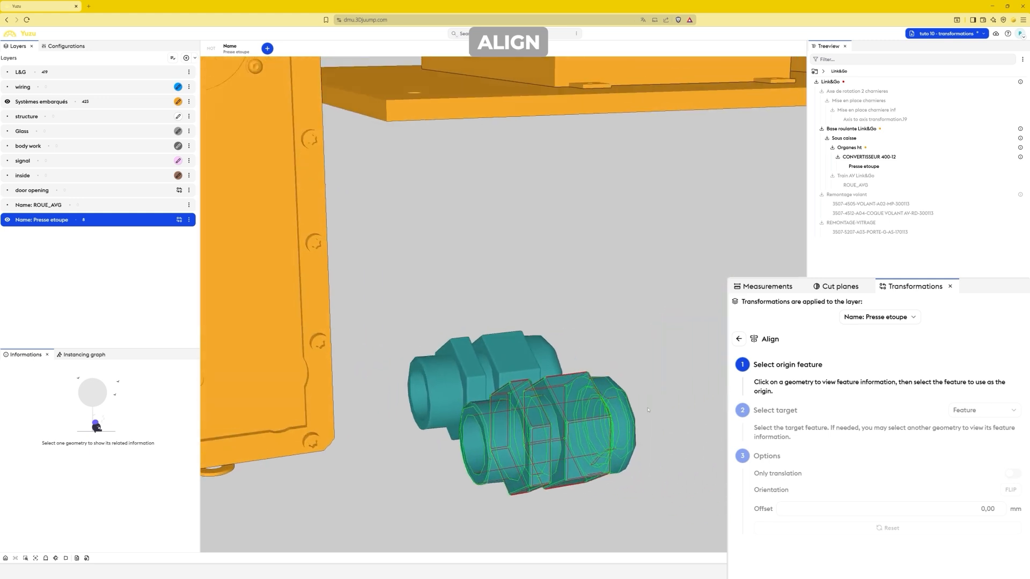
click(513, 410)
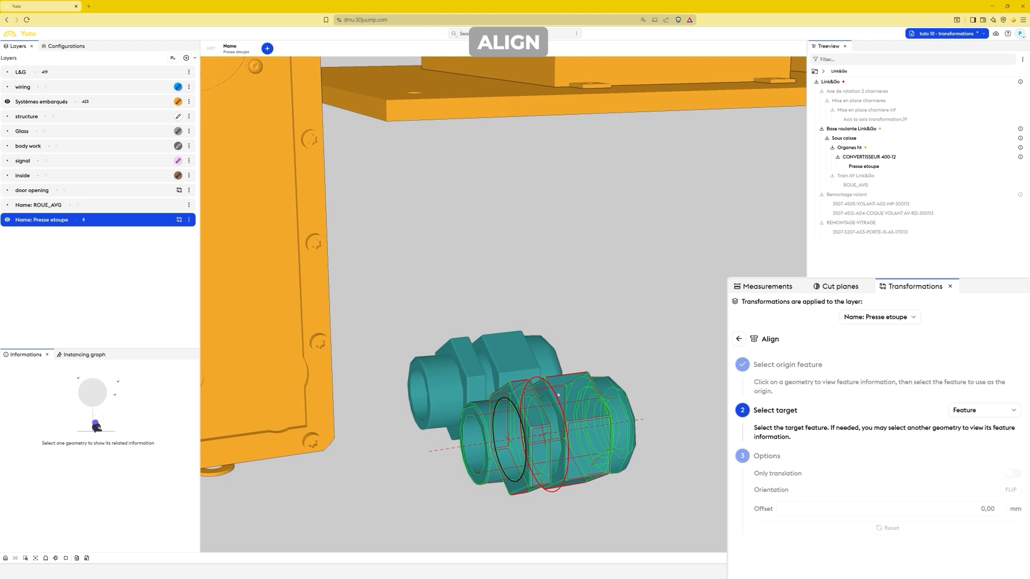
drag(407, 383, 271, 369)
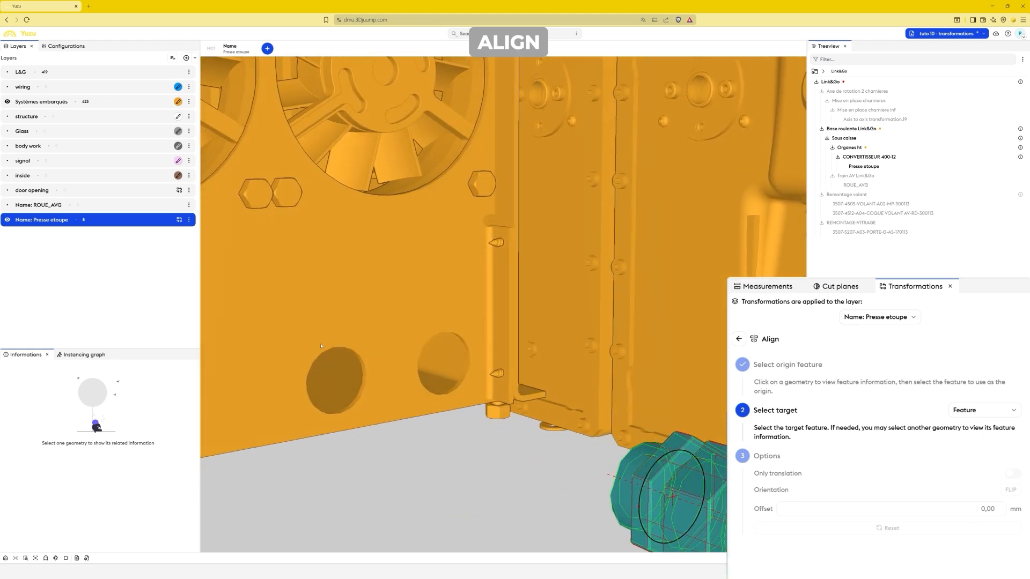
click(326, 352)
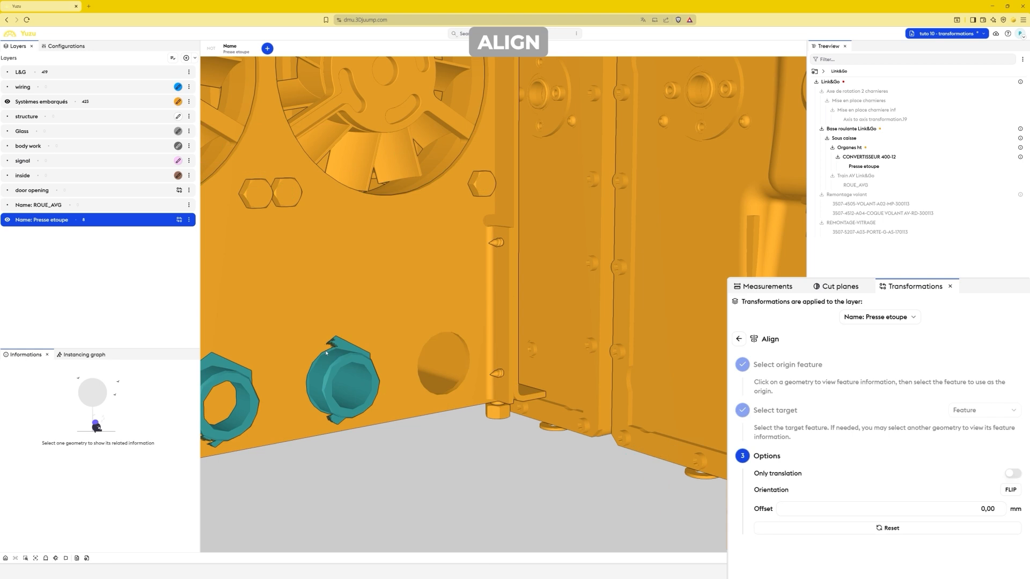
scroll(296, 359, down, 5)
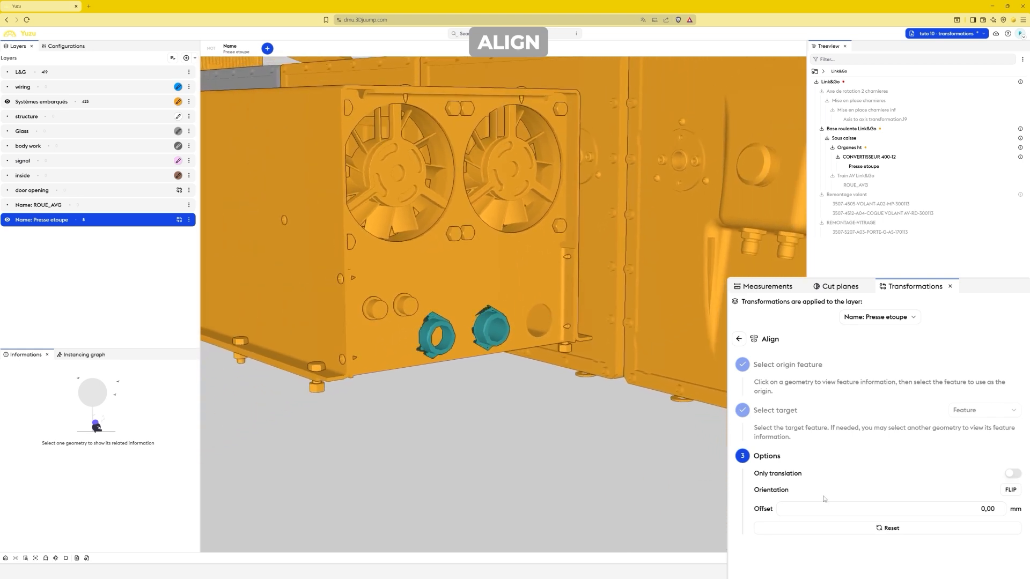
click(1014, 474)
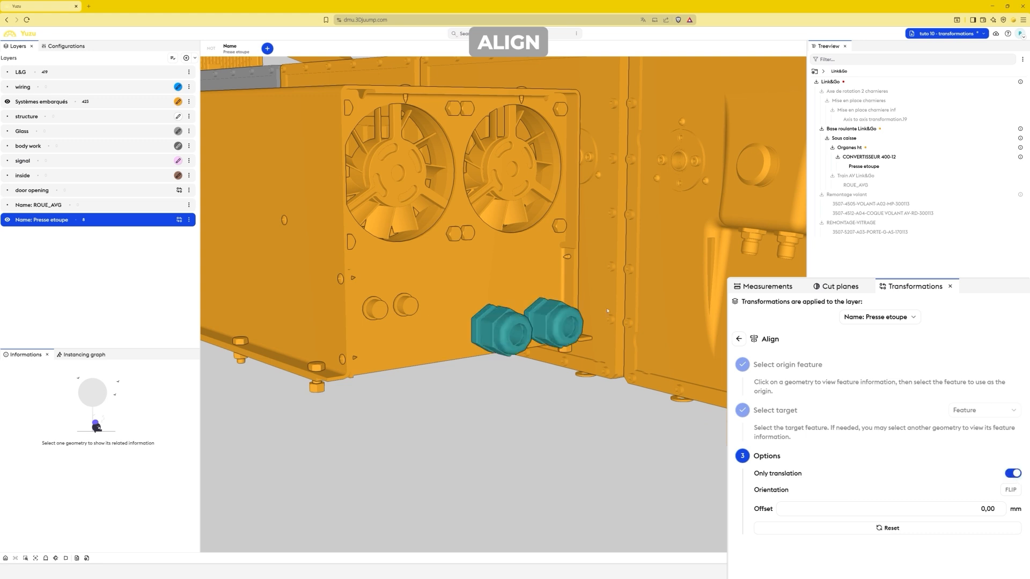
mouse_move(466, 320)
mouse_down()
mouse_move(530, 383)
mouse_move(472, 306)
mouse_up()
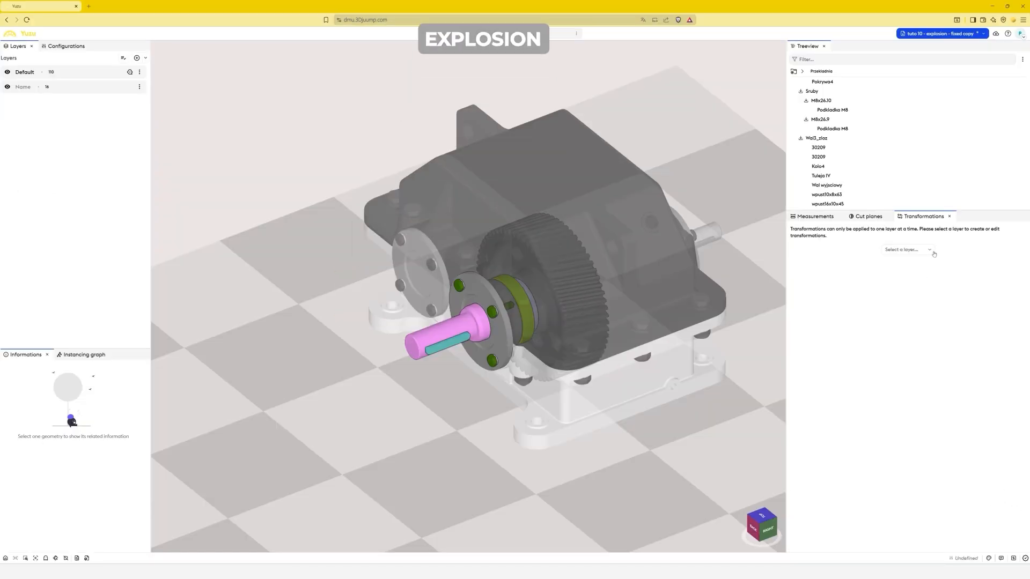
Start an Explosion transformation on the demo explosion layer and select the root group with all its parts
click(931, 251)
click(928, 259)
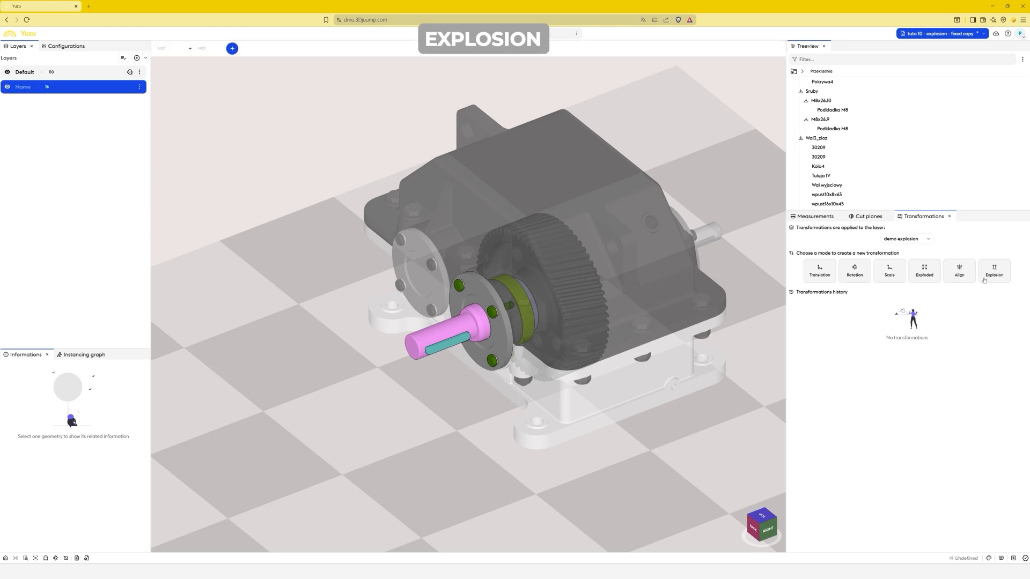
click(984, 278)
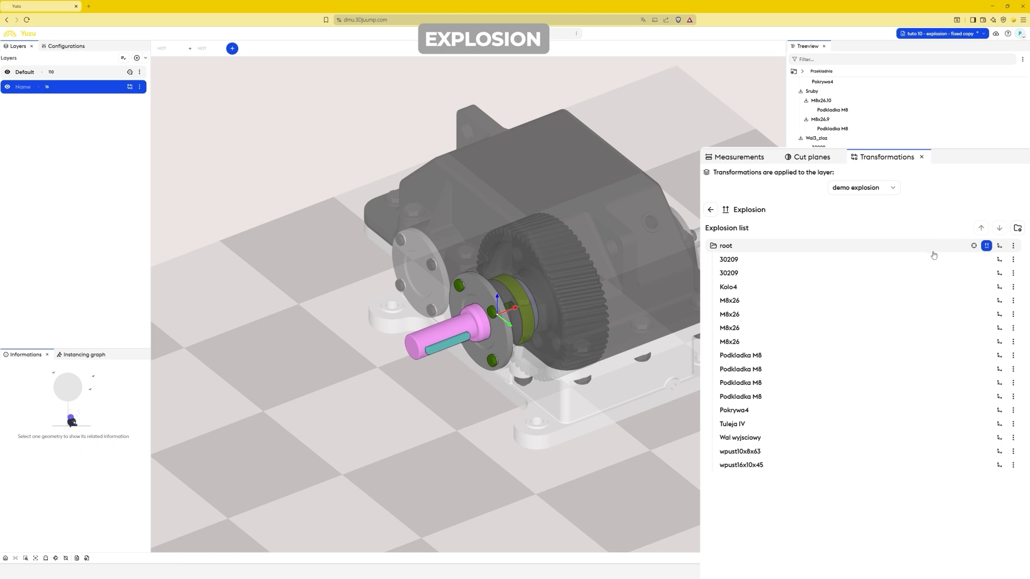
click(874, 250)
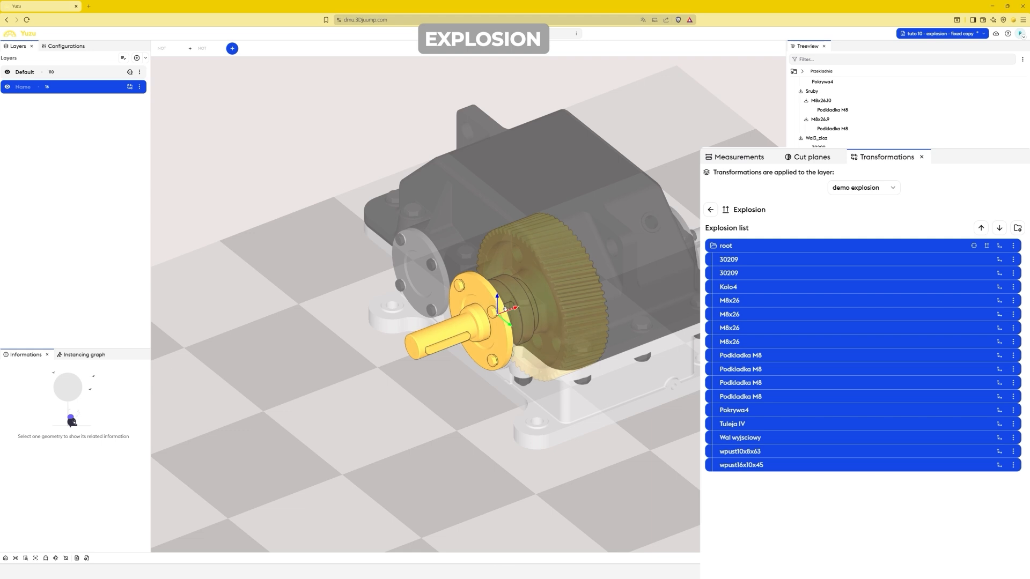
Explode the root group along the X axis with a spacing of about 58.18 mm and clear the selection
drag(513, 309, 462, 330)
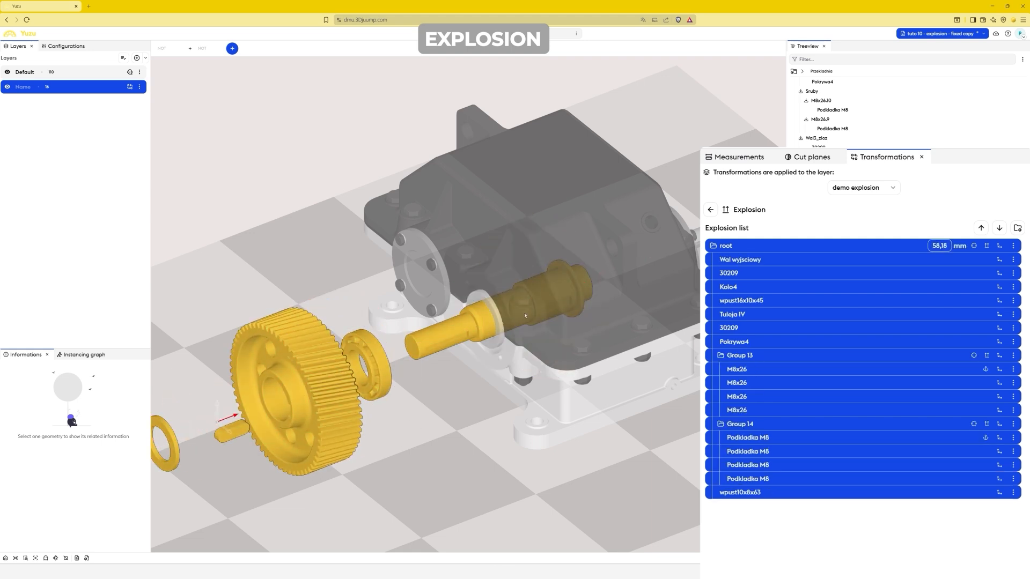
scroll(531, 313, down, 5)
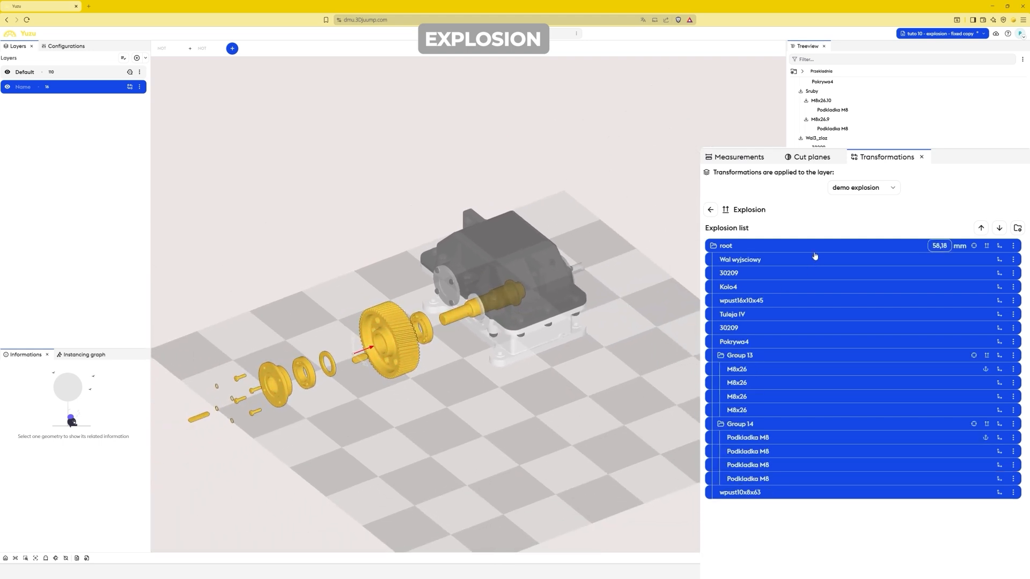
click(816, 248)
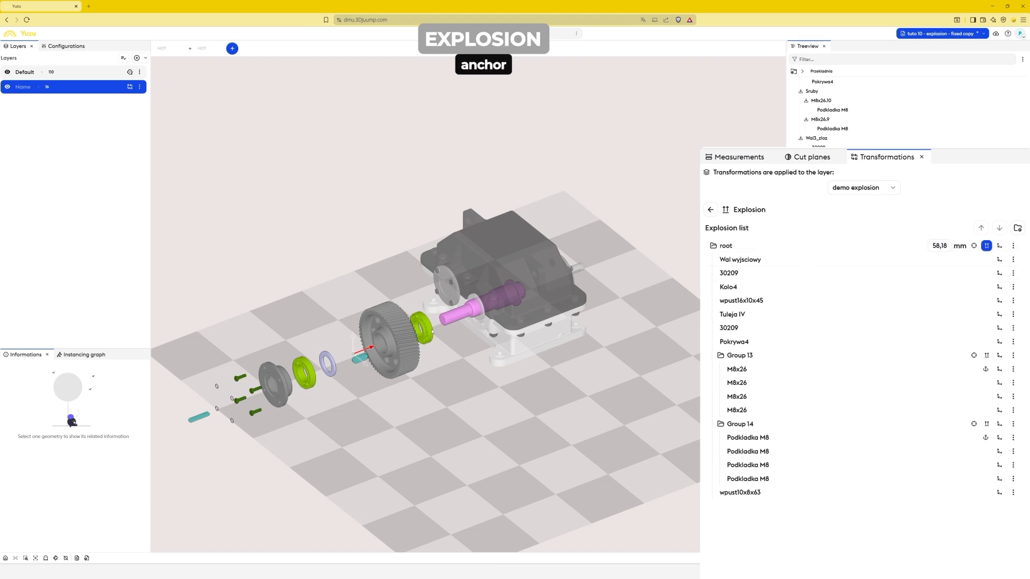
Try Kolo4 as the explosion anchor with a spacing of about 49.72 mm, and undo both changes
click(406, 329)
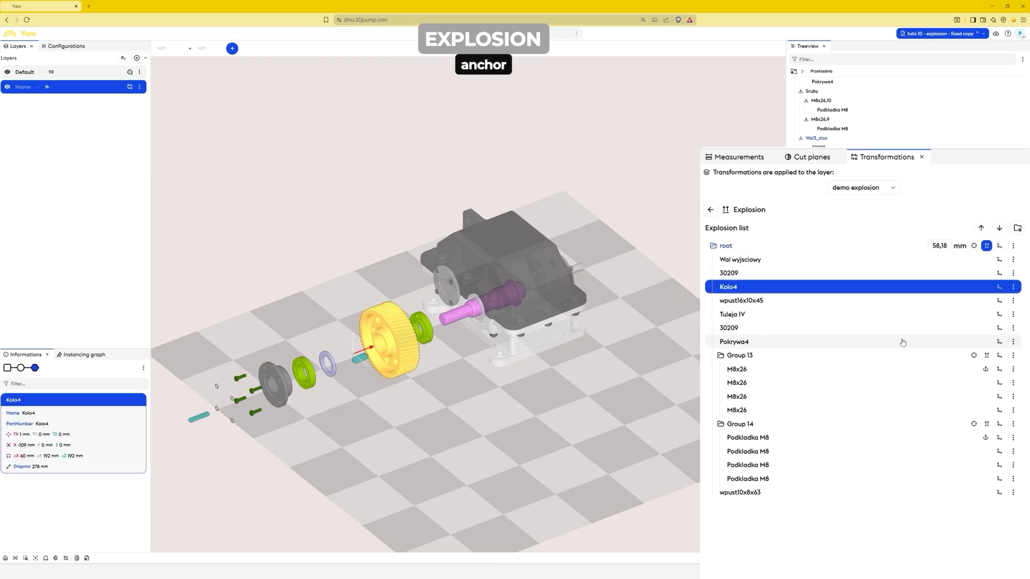
click(1013, 287)
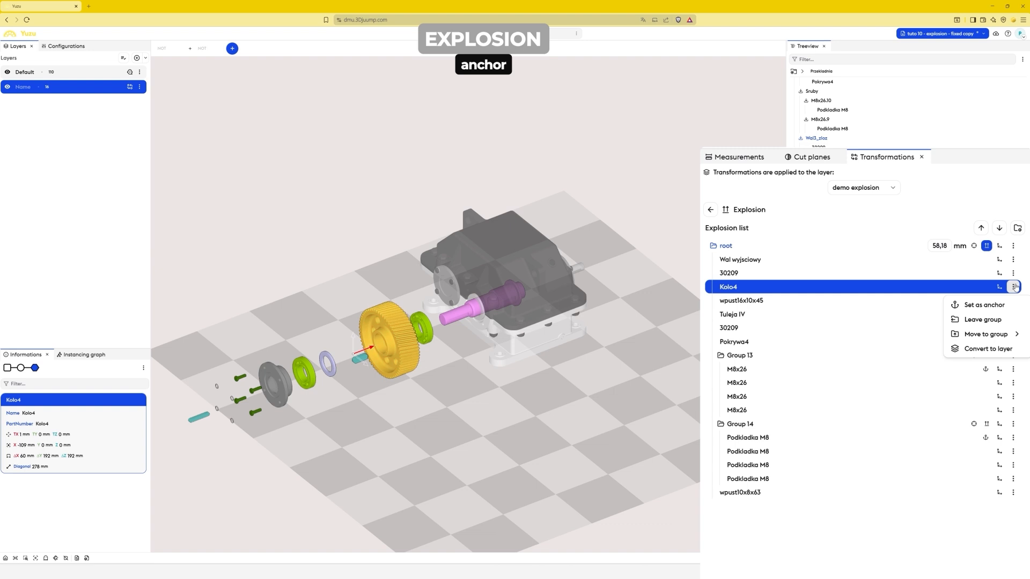
click(984, 305)
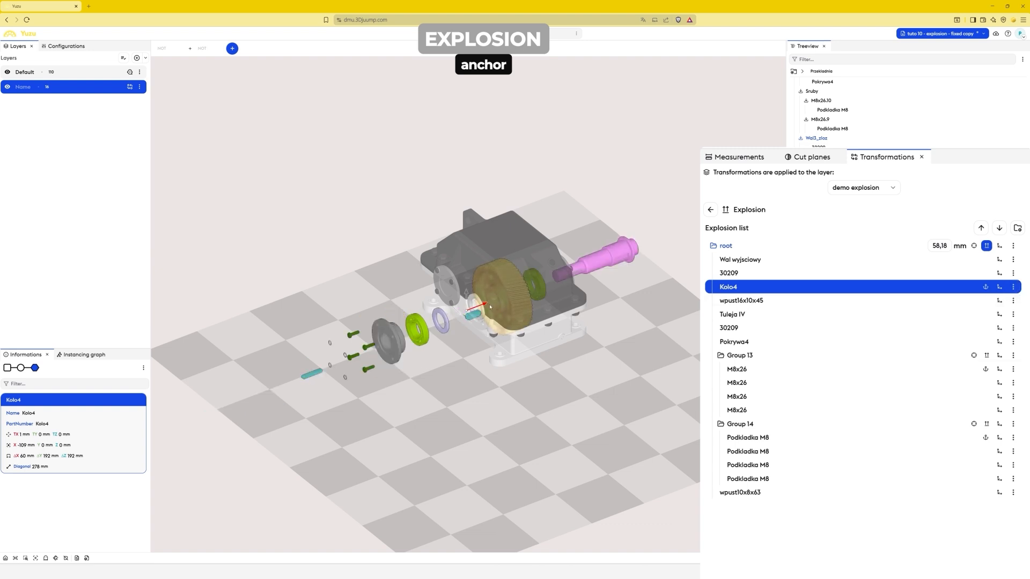
mouse_move(482, 306)
mouse_down()
mouse_move(516, 295)
mouse_move(488, 304)
mouse_up()
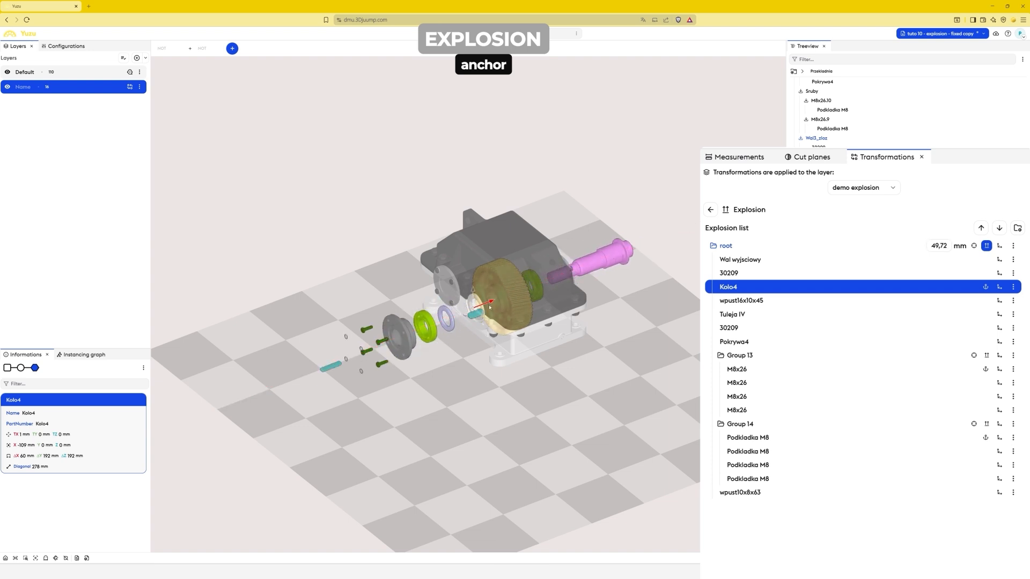
key(ctrl+z)
key(ctrl+z)
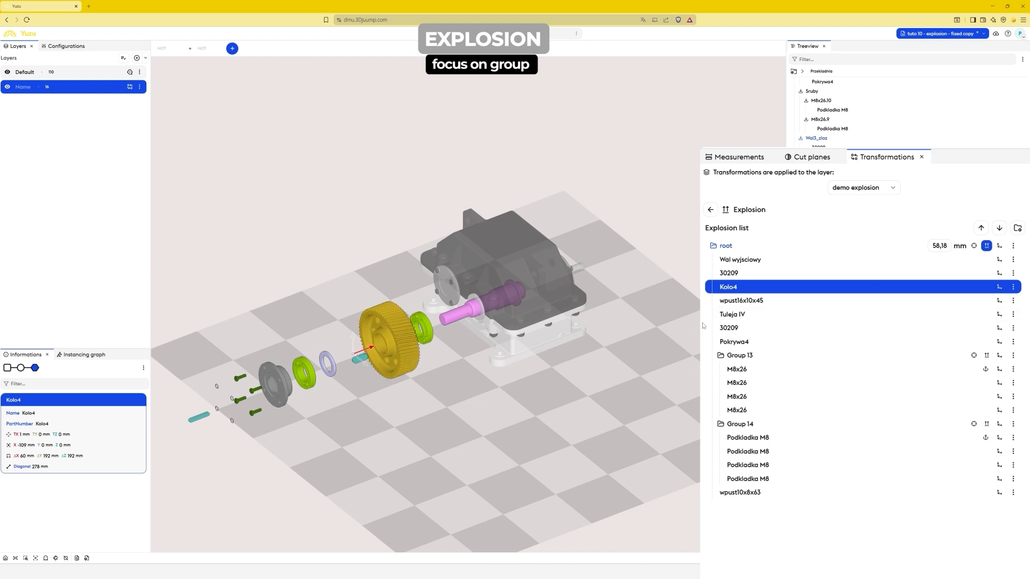
Deselect Kolo4 and focus the view on the root group, followed by Group 13
click(818, 287)
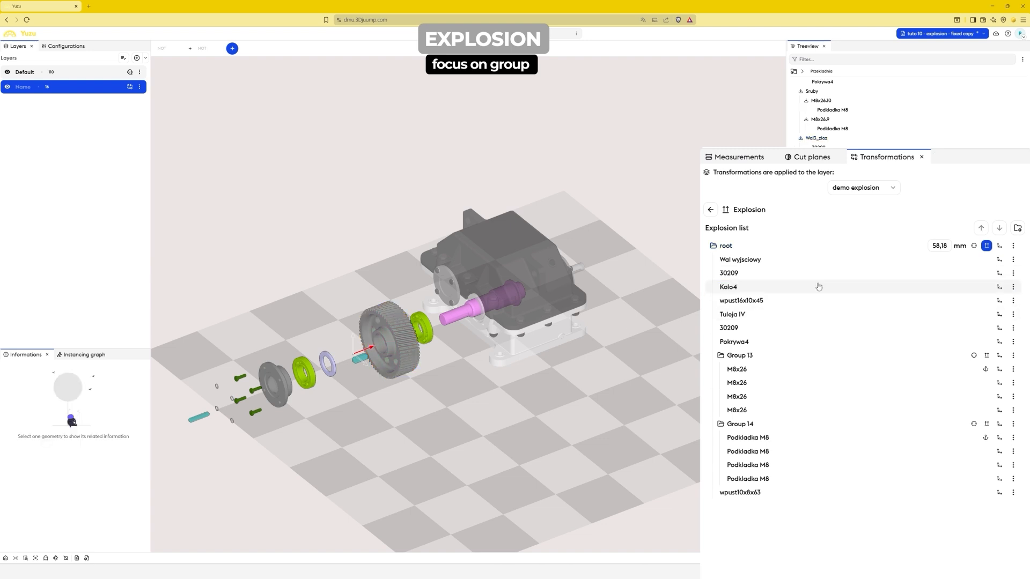
click(973, 245)
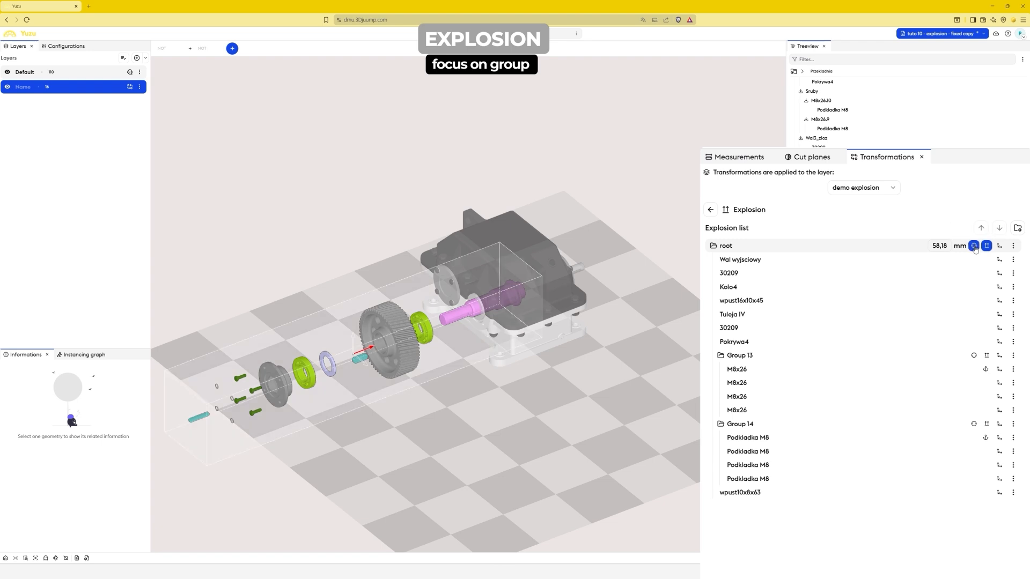
click(973, 355)
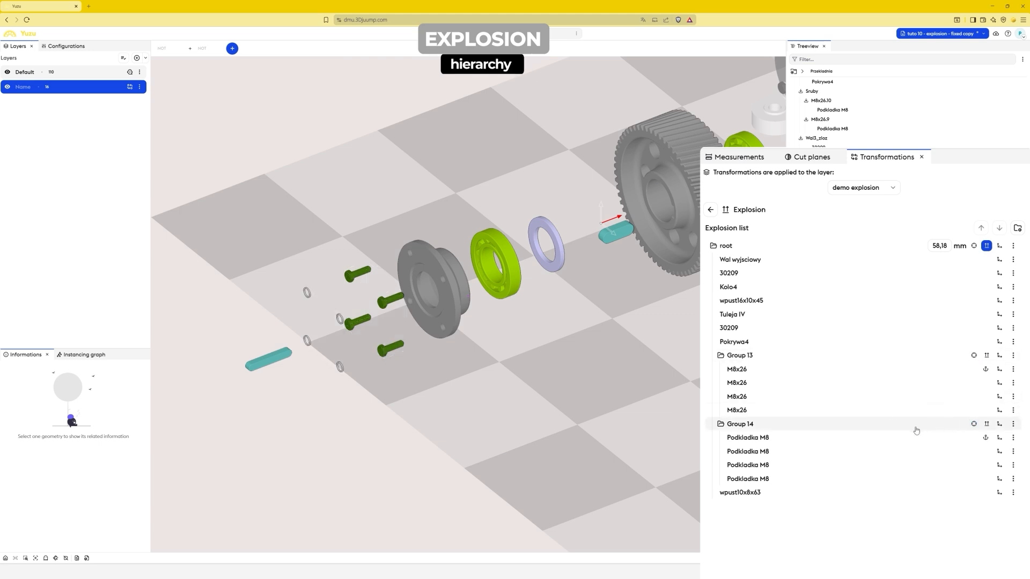
Reorder the explosion list so that the Podkladka M8 washer group sits ahead of the M8x26 screw group
click(798, 425)
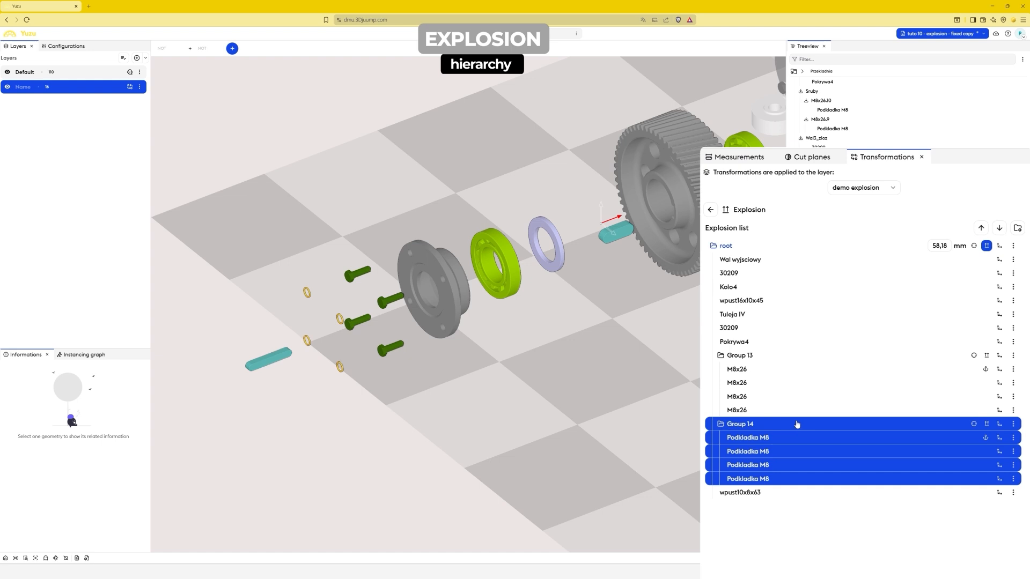
click(796, 356)
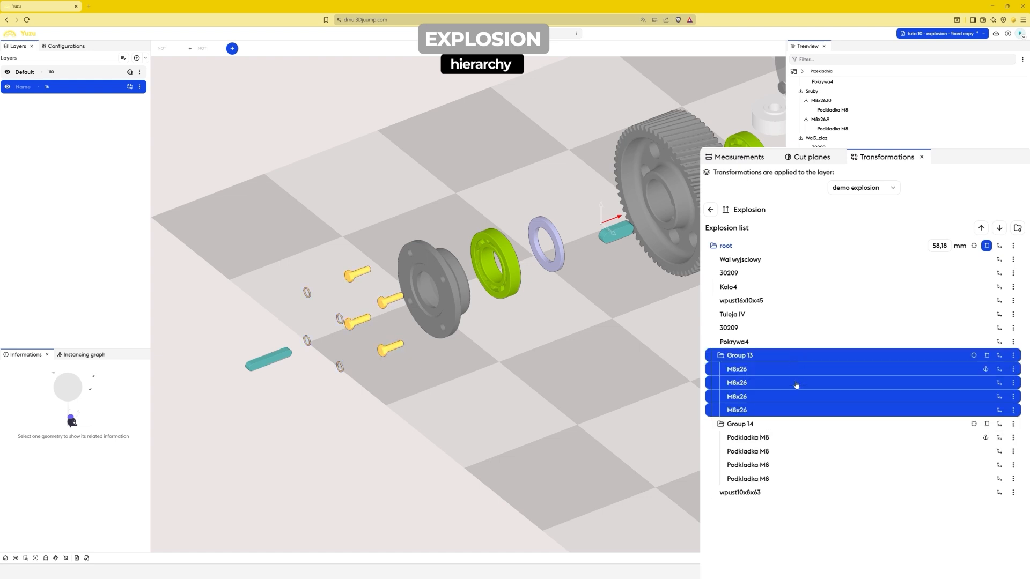
click(806, 425)
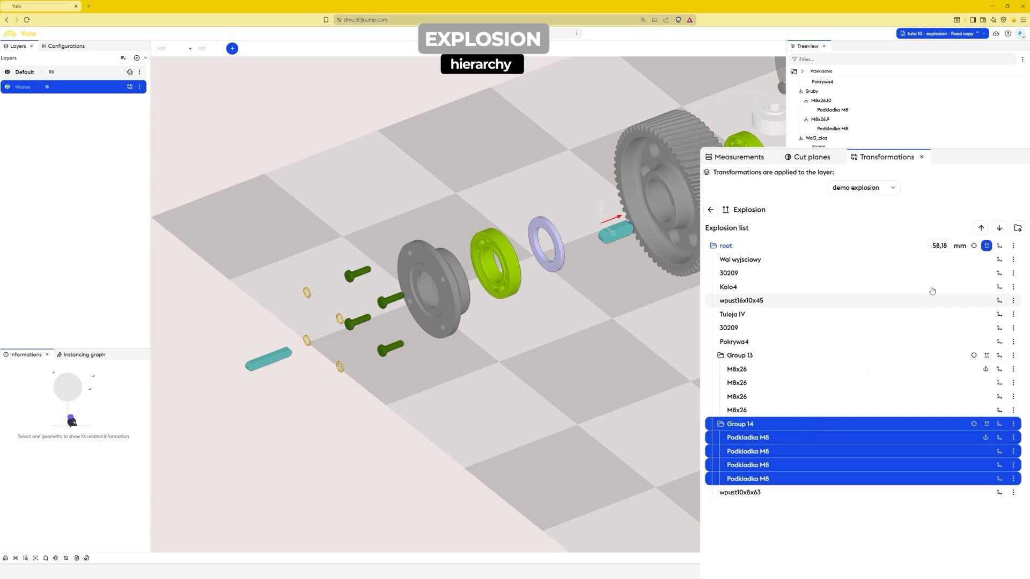
click(980, 229)
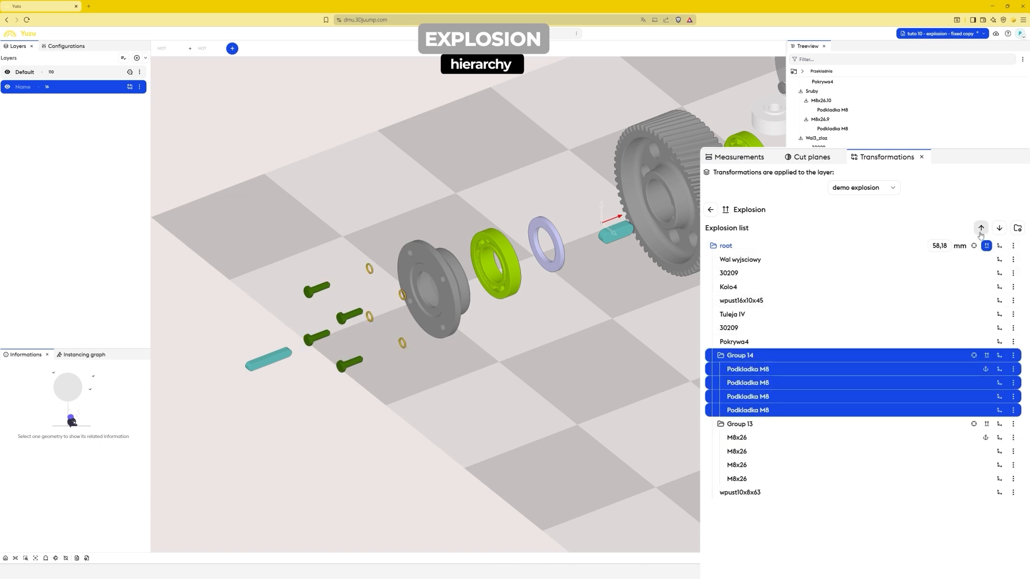
click(999, 229)
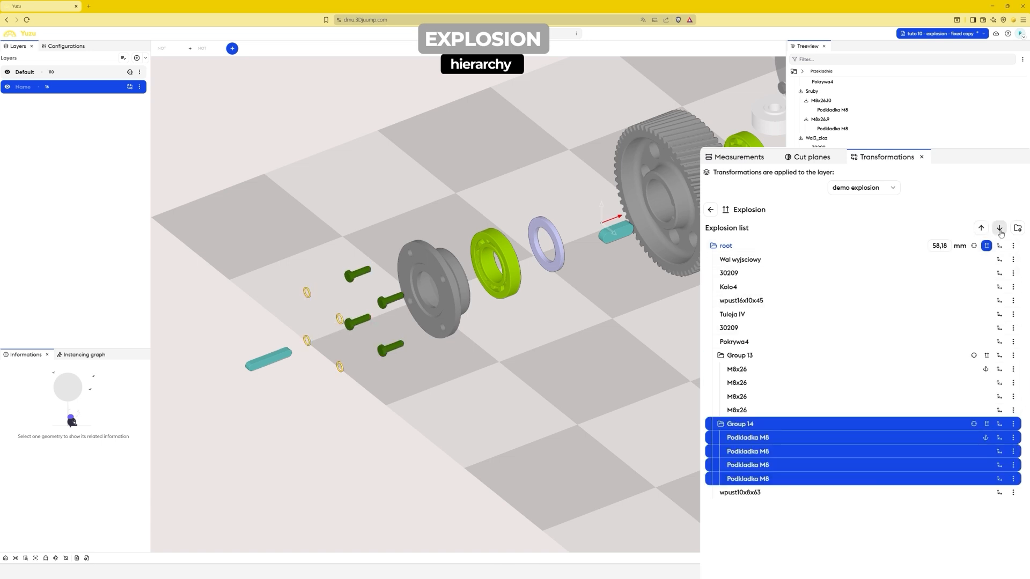
click(980, 229)
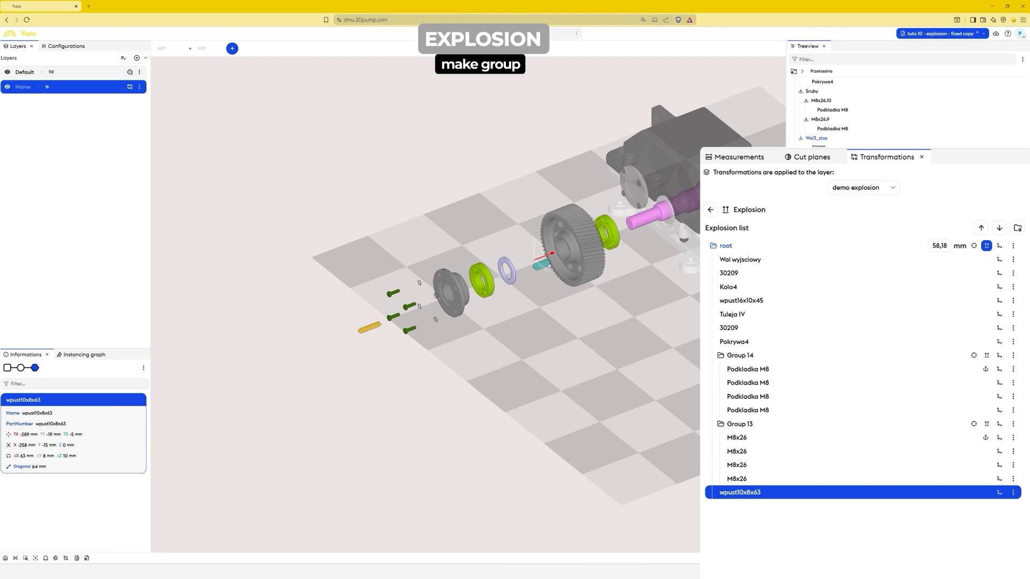
Make a new explosion group from the Wal wyjsciowy shaft and the wpust16x10x45 and wpust10x8x63 keys
ctrl+click(546, 265)
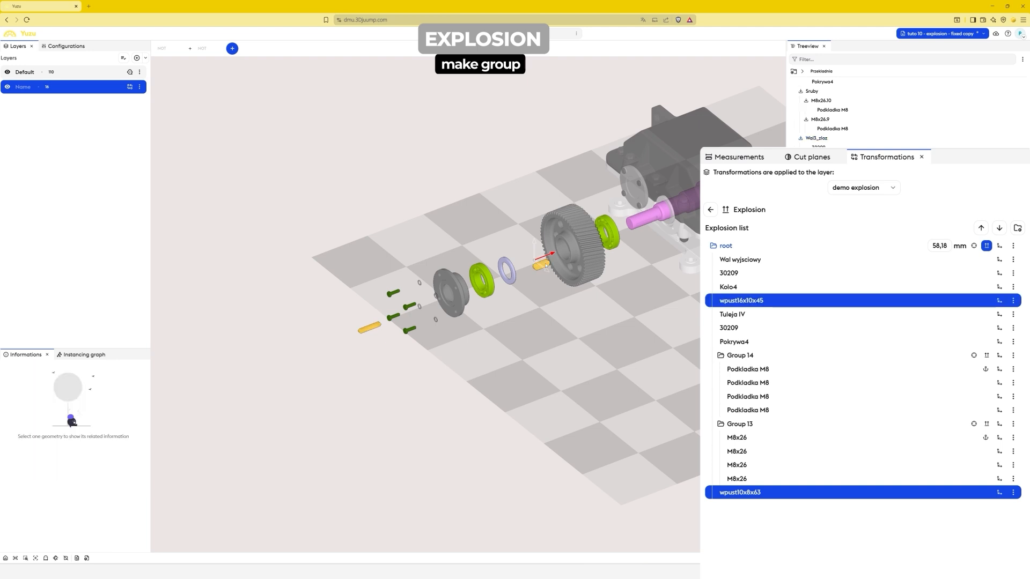
click(639, 222)
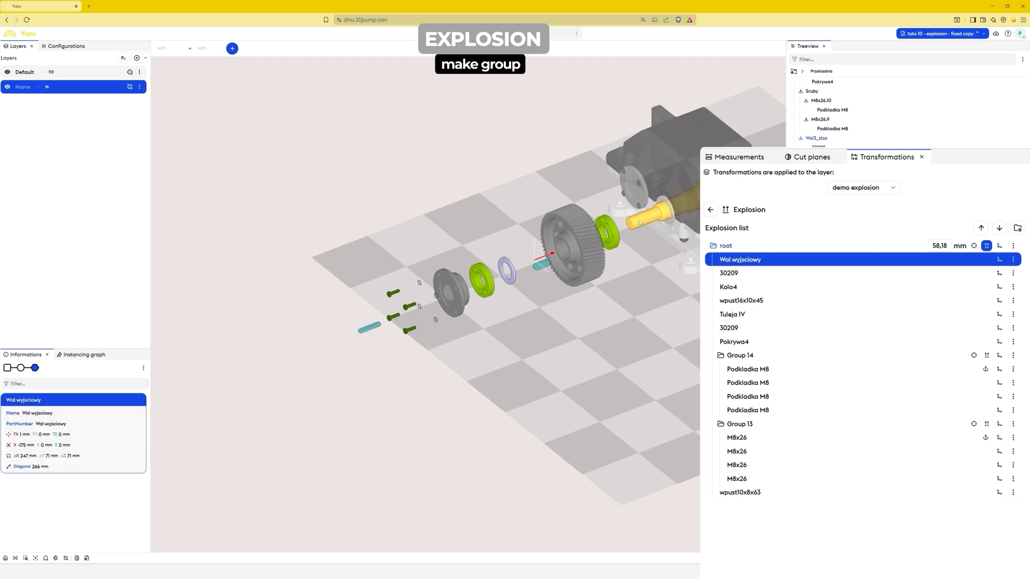
click(374, 328)
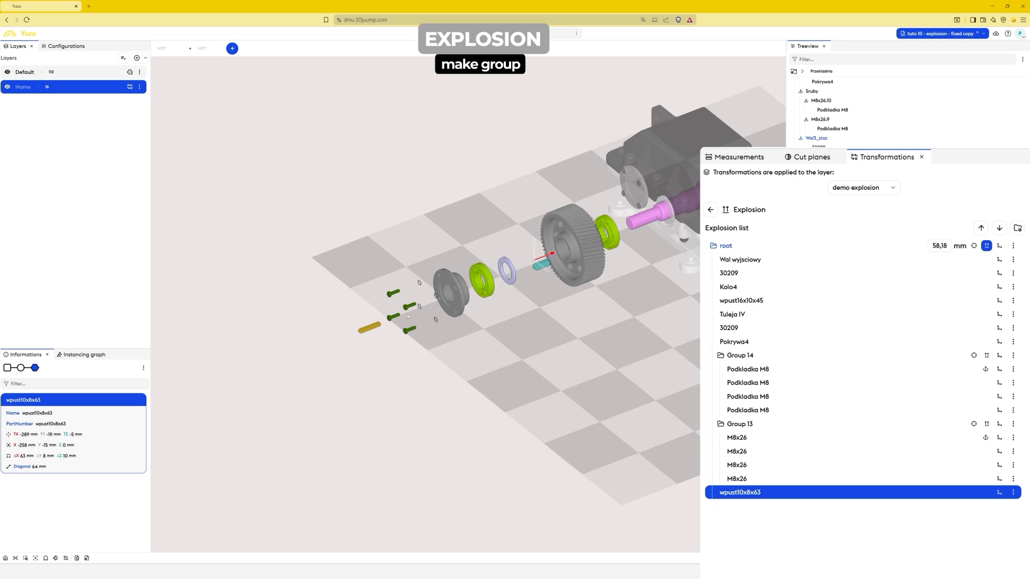
ctrl+click(545, 265)
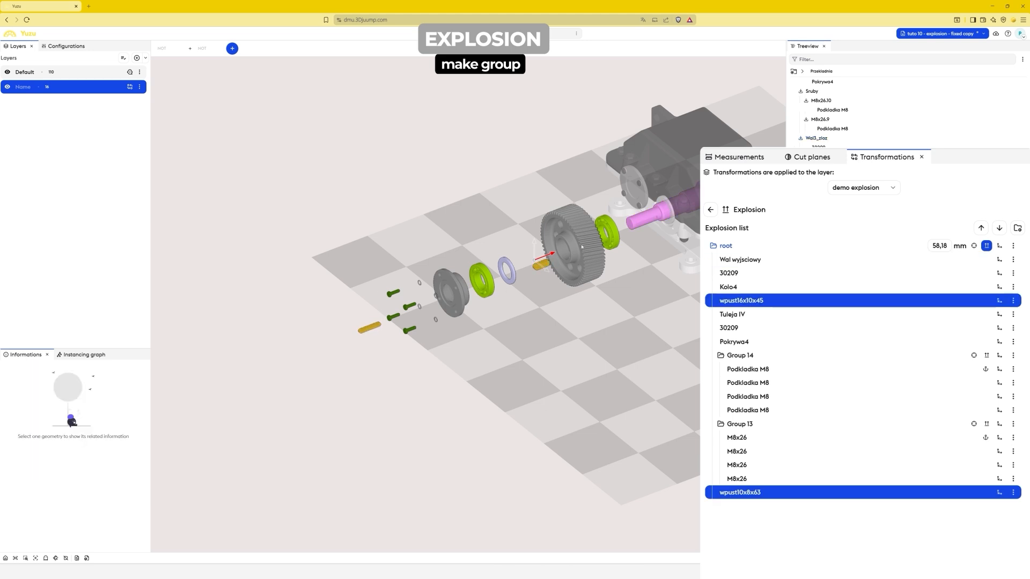
ctrl+click(642, 222)
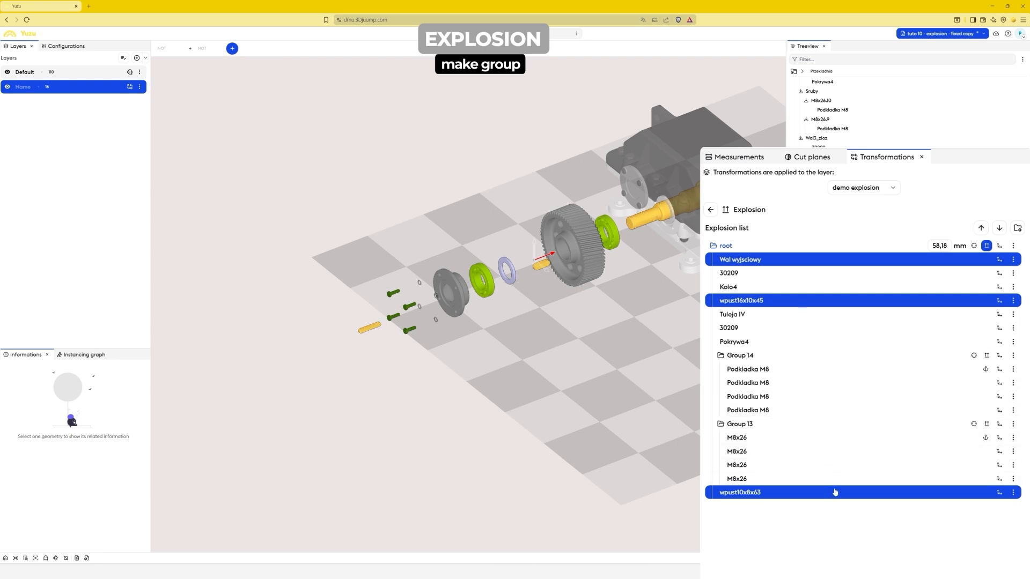
click(1017, 229)
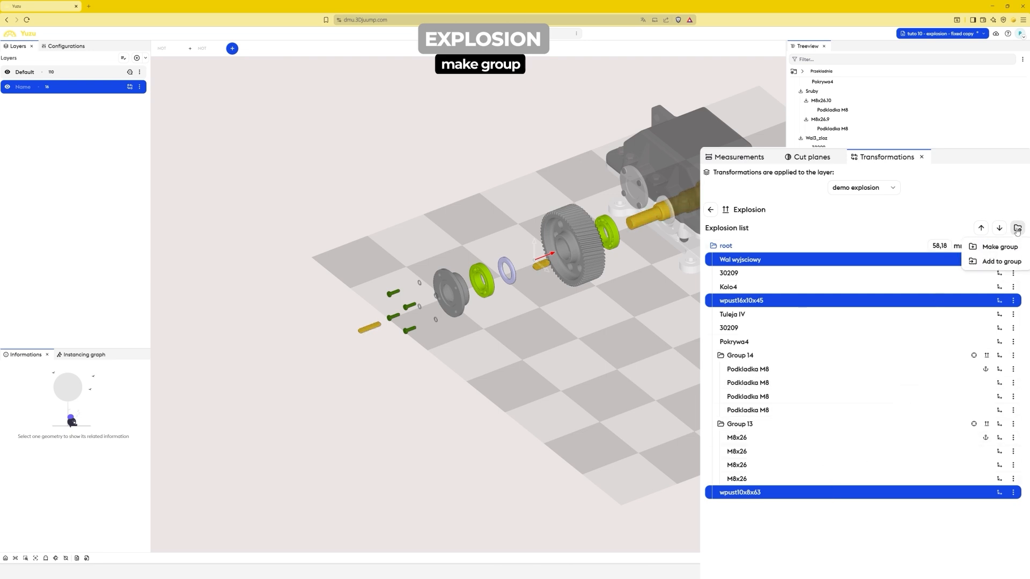
click(1018, 249)
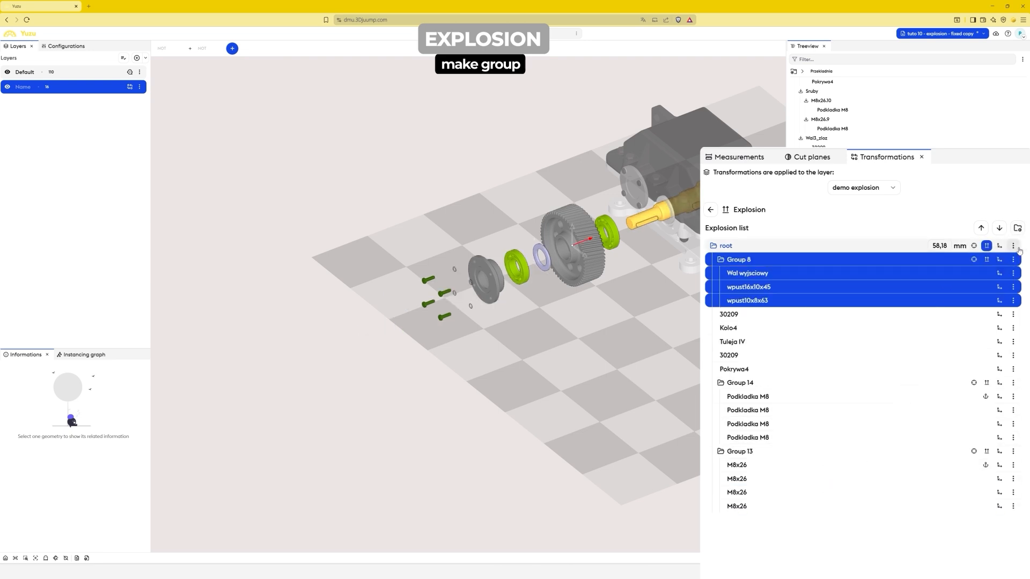
Hide the Default layer and highlight the shaft and the two keys of the new group one at a time
scroll(470, 304, up, 3)
middle_drag(617, 228, 341, 368)
scroll(469, 297, up, 1)
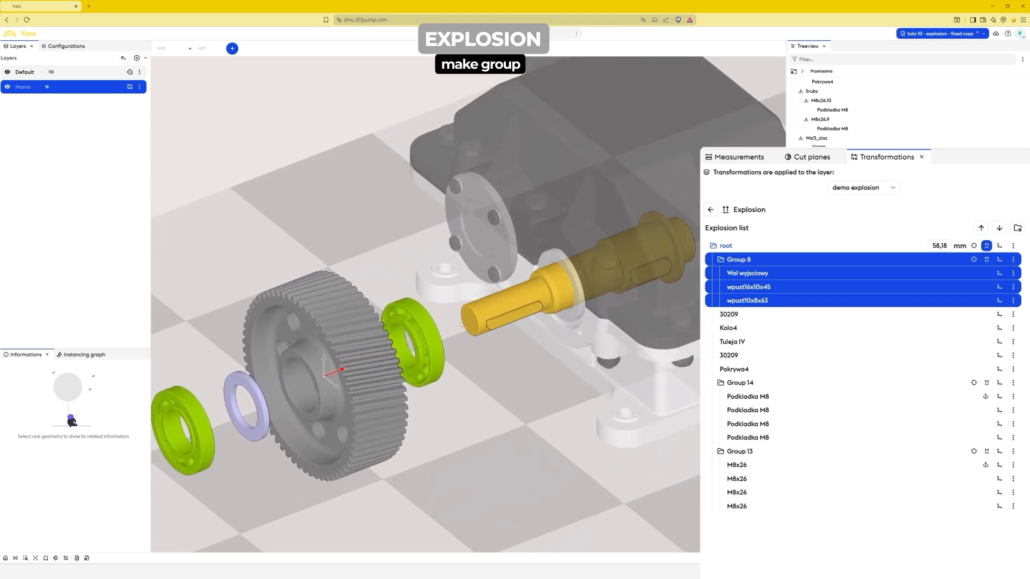
click(8, 71)
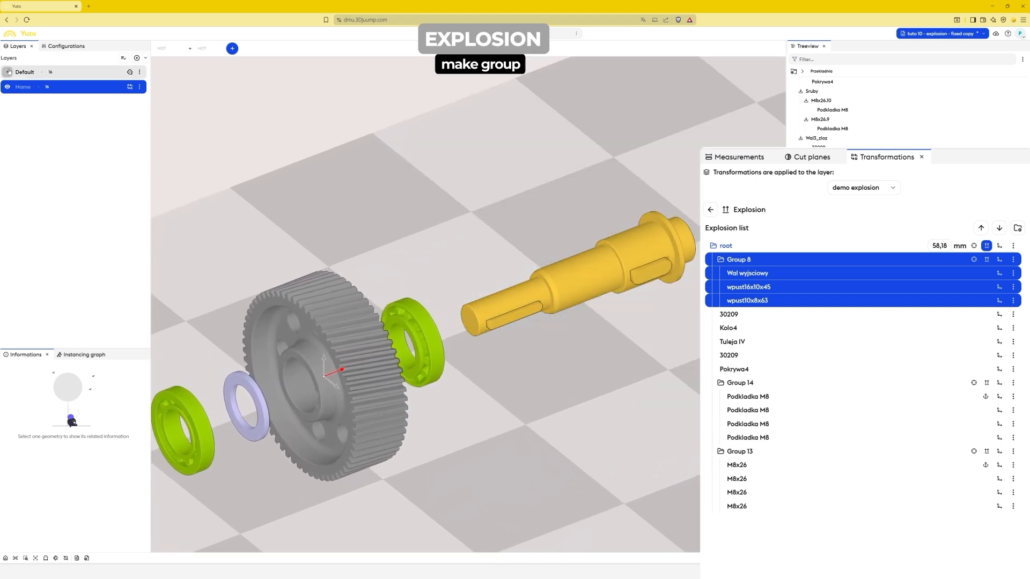
click(777, 260)
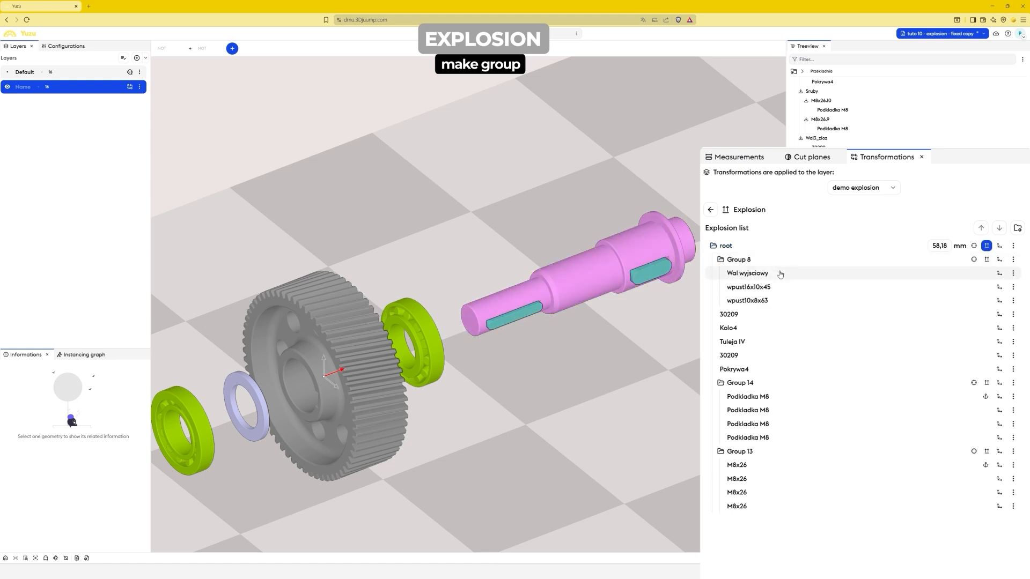
click(781, 274)
click(782, 288)
click(783, 301)
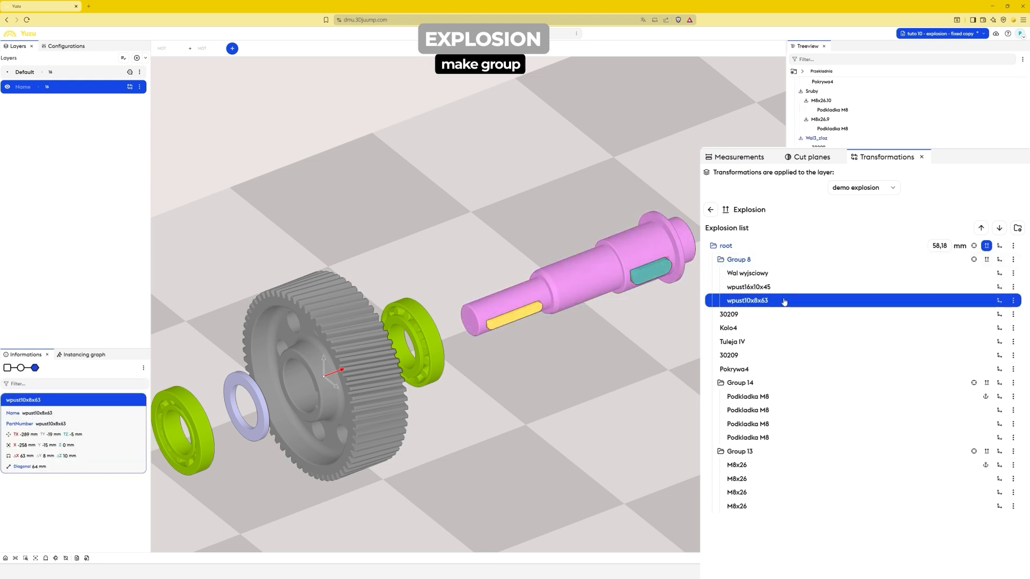
Explode the shaft-and-keys group along the Y axis with a spacing of about 47.74 mm
click(845, 261)
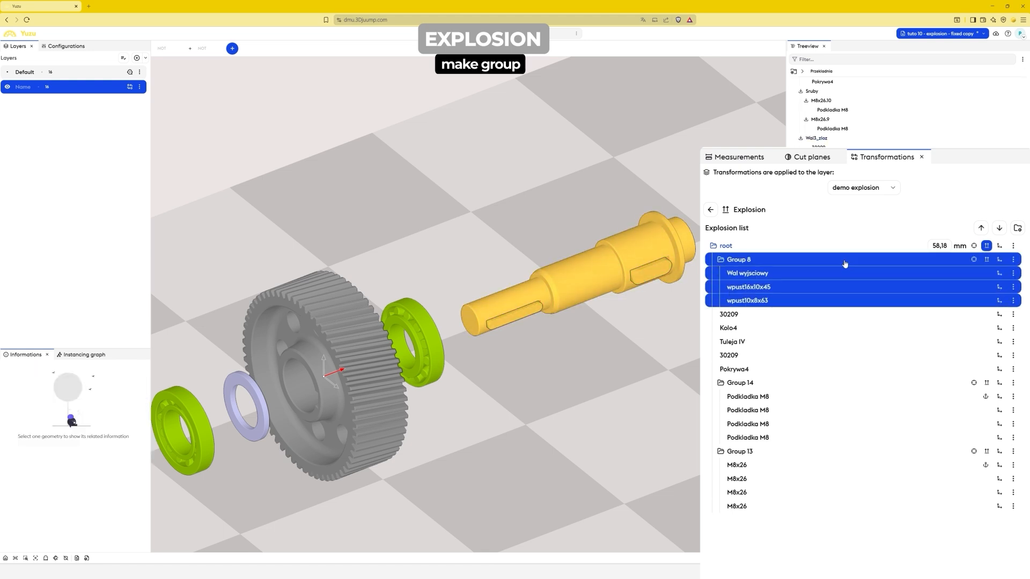
click(988, 261)
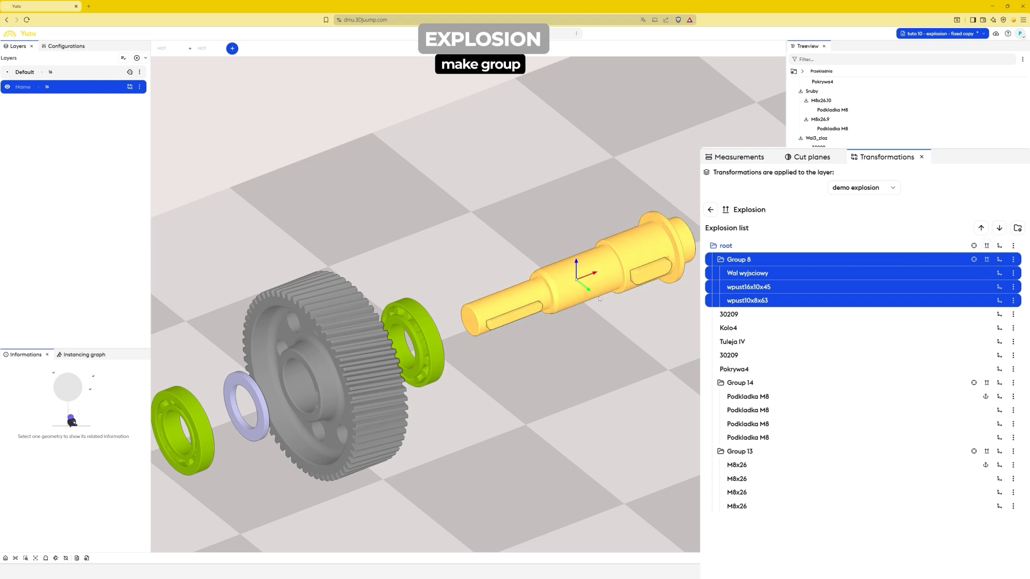
drag(592, 294, 608, 312)
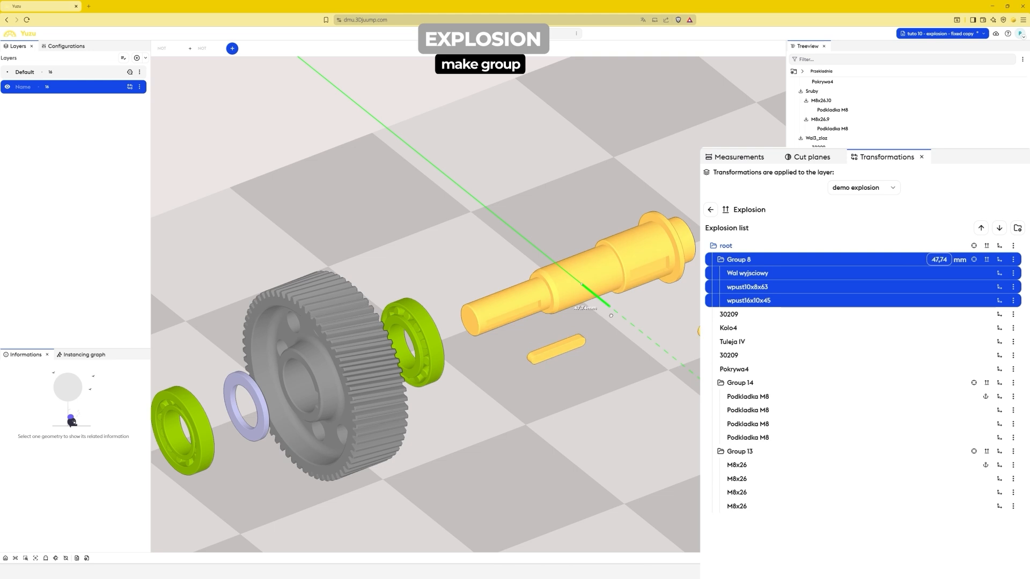
click(647, 370)
mouse_move(647, 370)
mouse_down()
mouse_move(697, 384)
mouse_move(666, 368)
mouse_up()
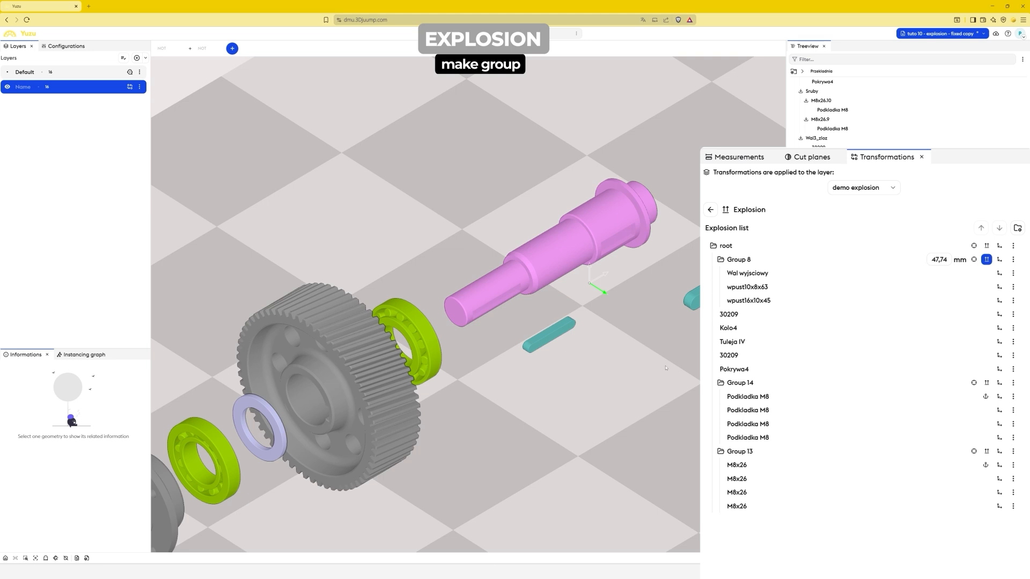
Make a nested group from the wpust10x8x63 and wpust16x10x45 keys inside the shaft-and-keys group
click(841, 289)
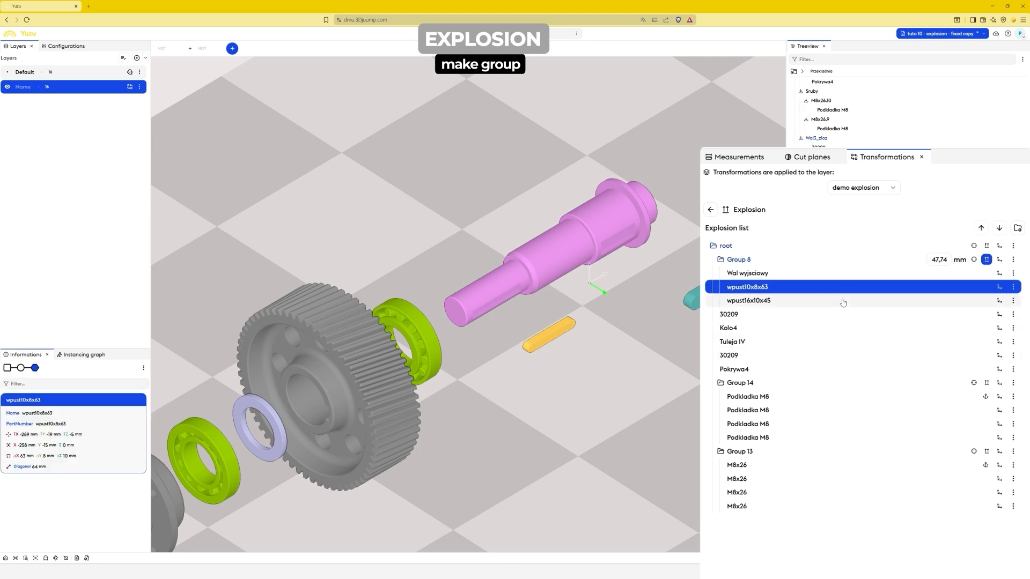
ctrl+click(843, 301)
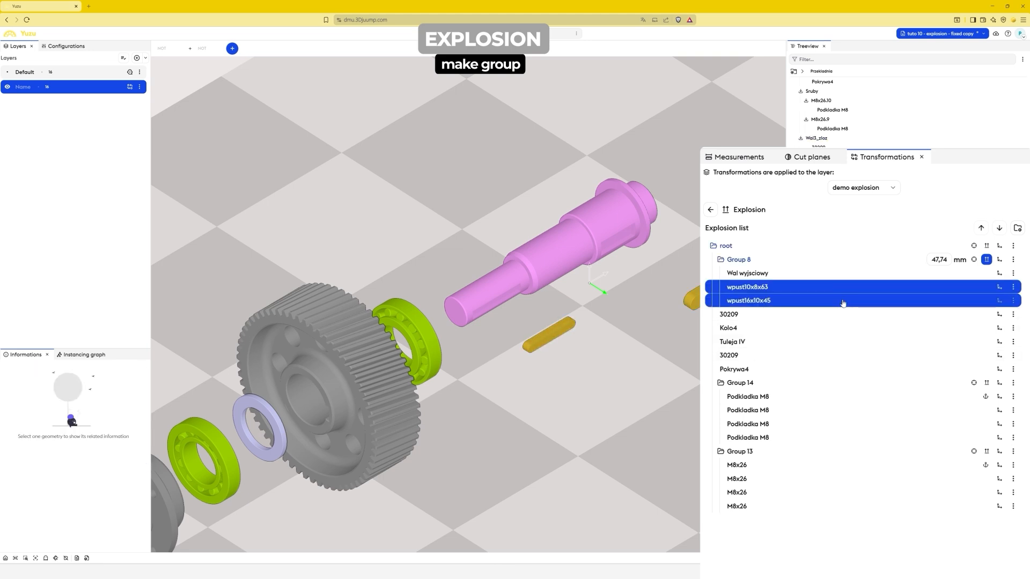
click(1016, 228)
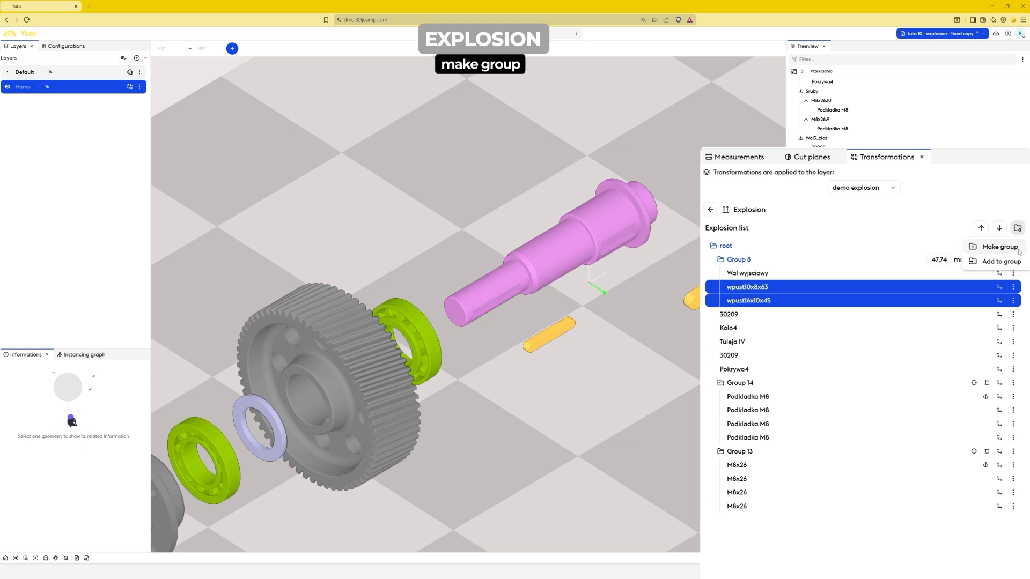
click(999, 247)
drag(692, 322, 587, 345)
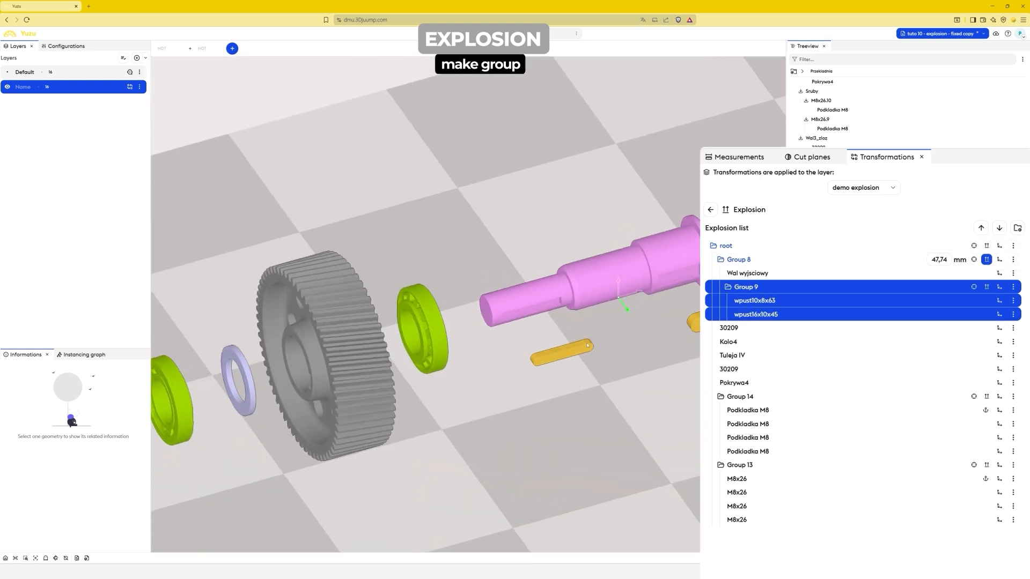
scroll(587, 346, down, 4)
middle_drag(475, 390, 546, 355)
click(546, 355)
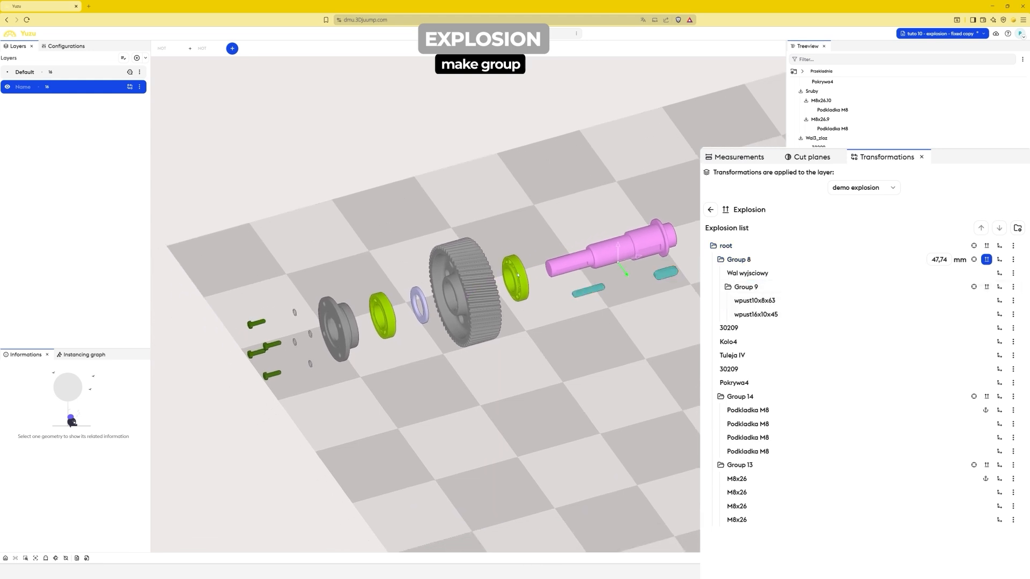
Translate the 30209 bearing between the gear and the shaft along the shaft axis, past the shaft's far end
click(980, 329)
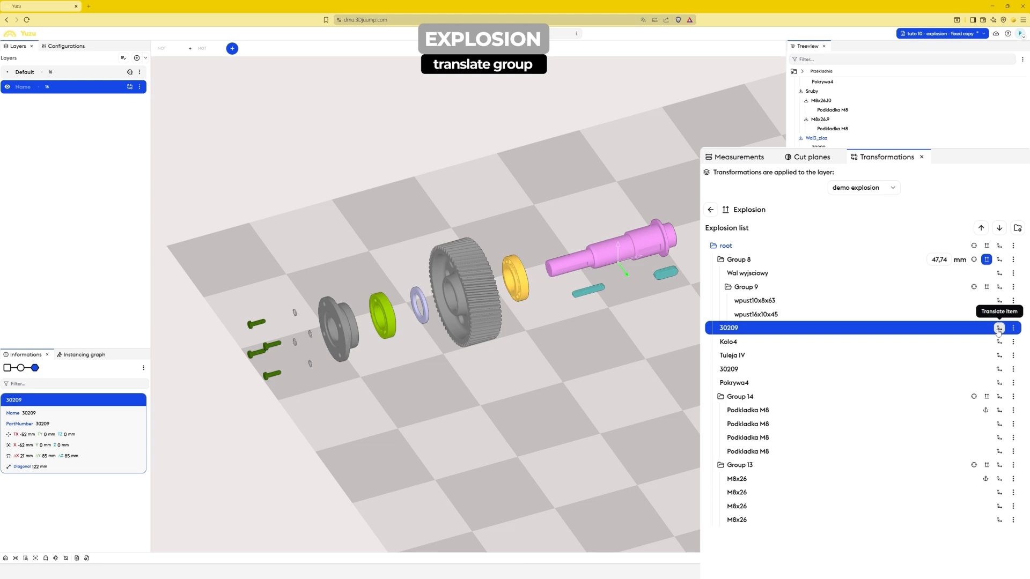
click(998, 329)
drag(540, 273, 721, 245)
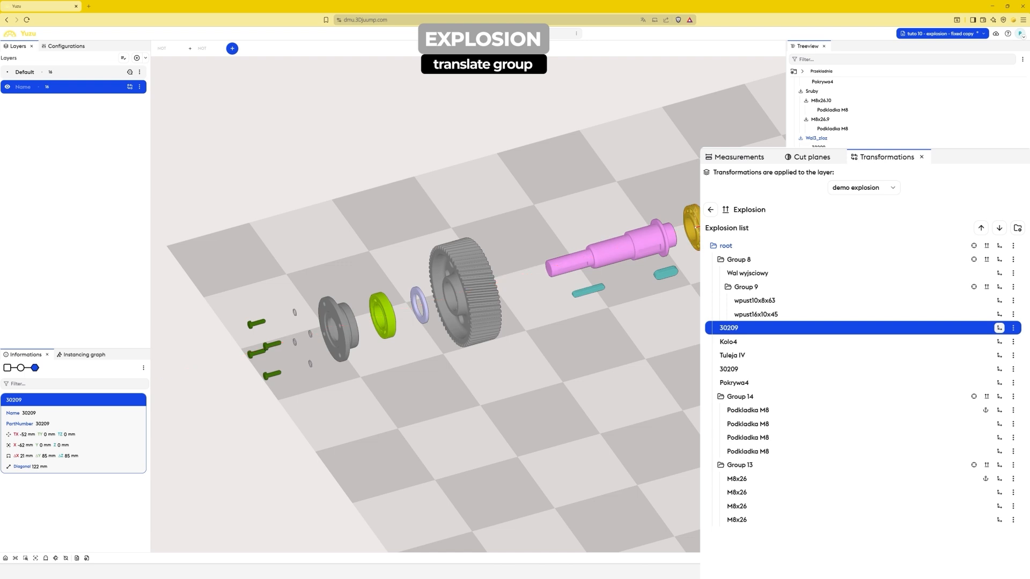
Translate the shaft-and-keys group along its axis towards the gear, and bring the outer 30209 bearing closer to the shaft's end
click(825, 263)
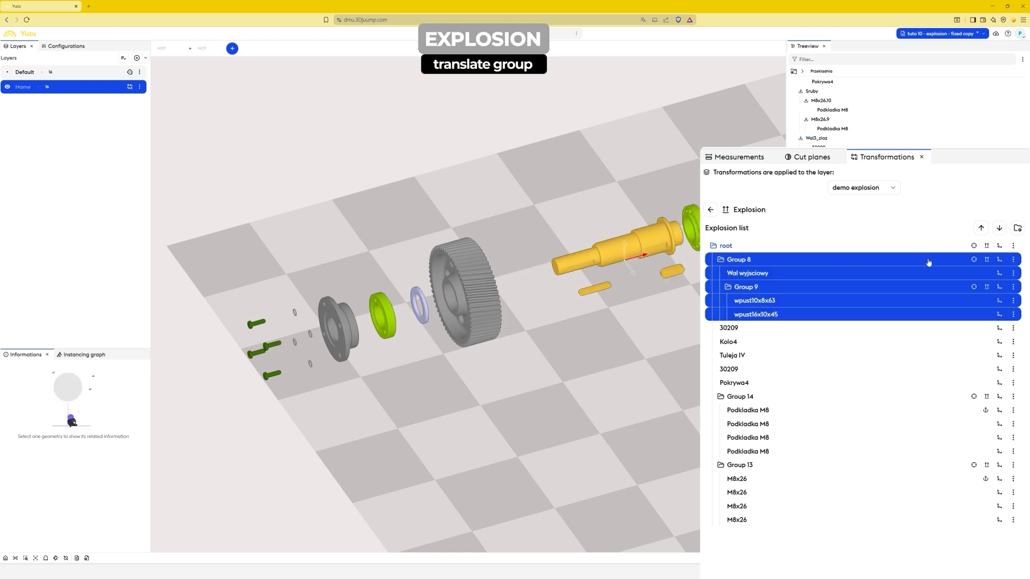
drag(641, 256, 598, 268)
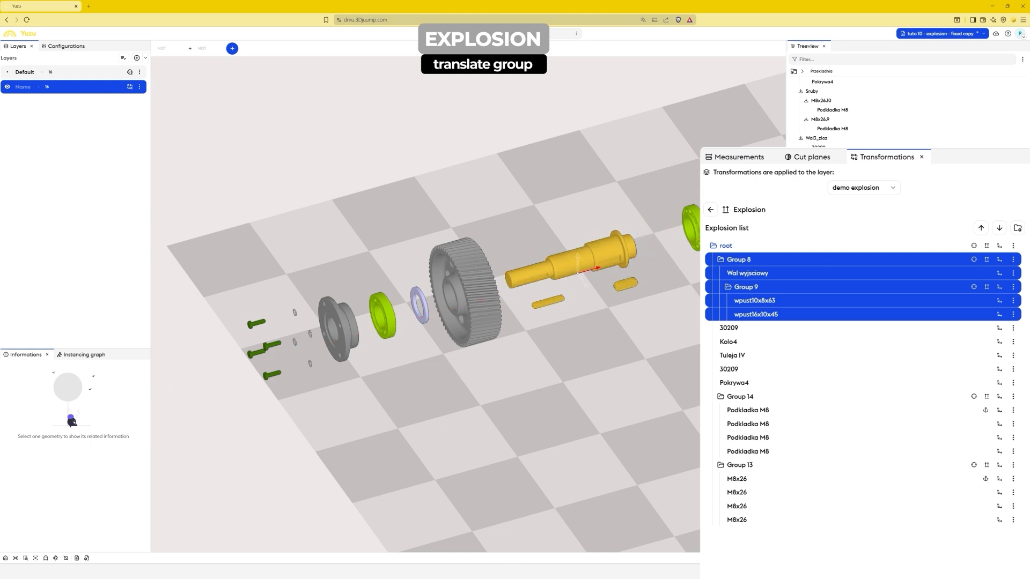
click(797, 325)
click(999, 327)
drag(716, 221, 679, 230)
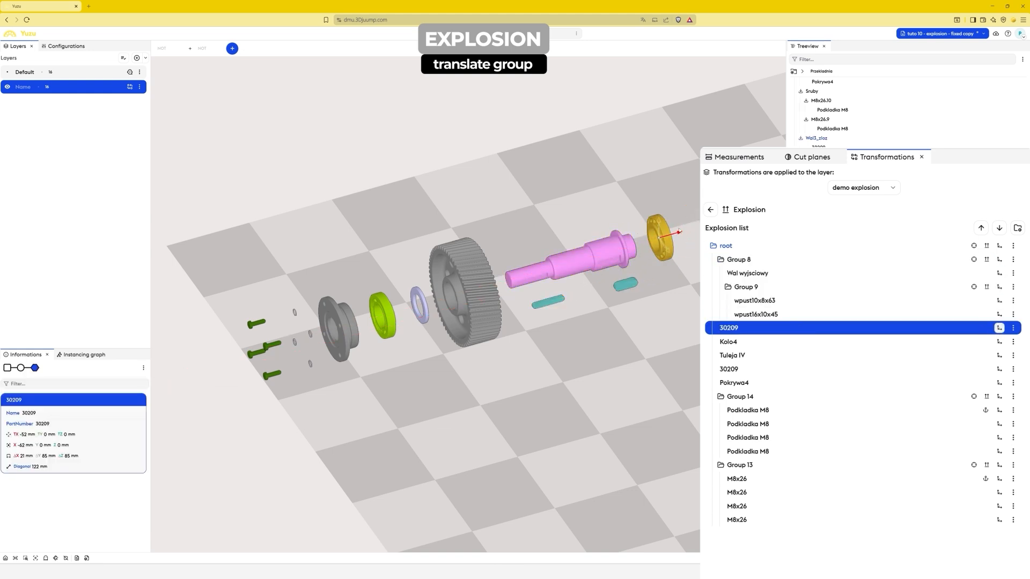
click(767, 331)
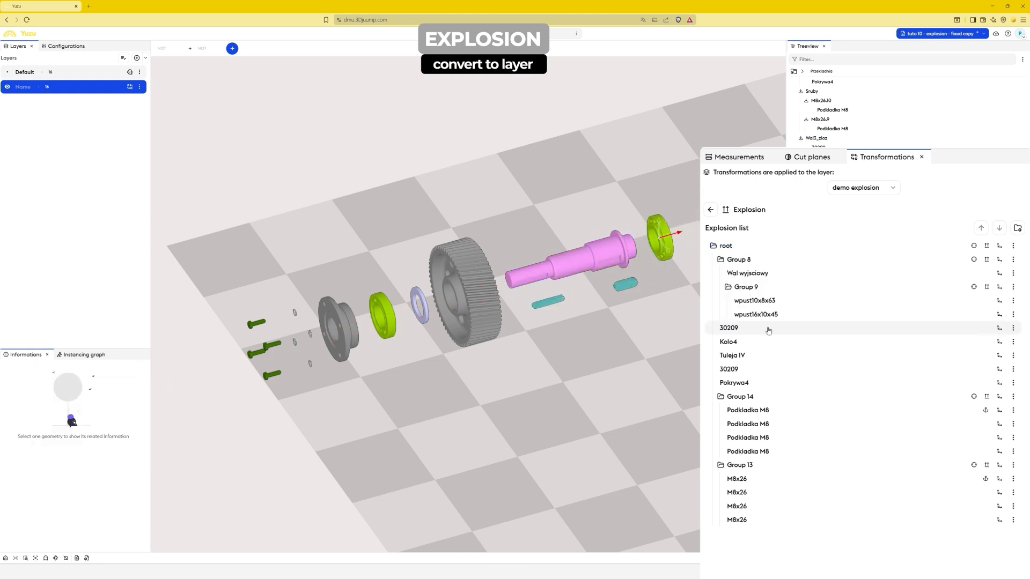
Convert the shaft-and-keys group to a separate layer and add transparency to that layer
click(889, 262)
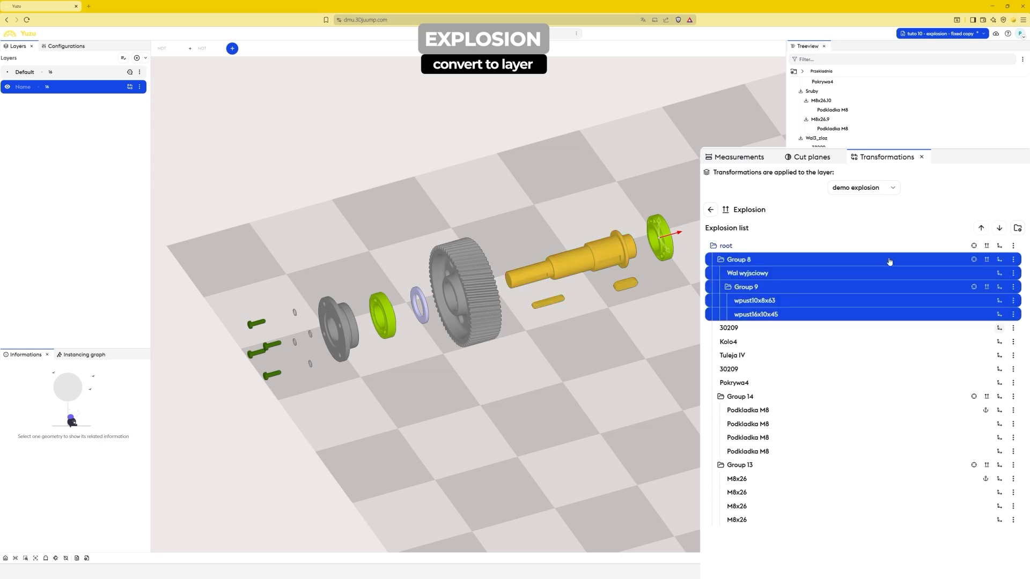
click(1013, 260)
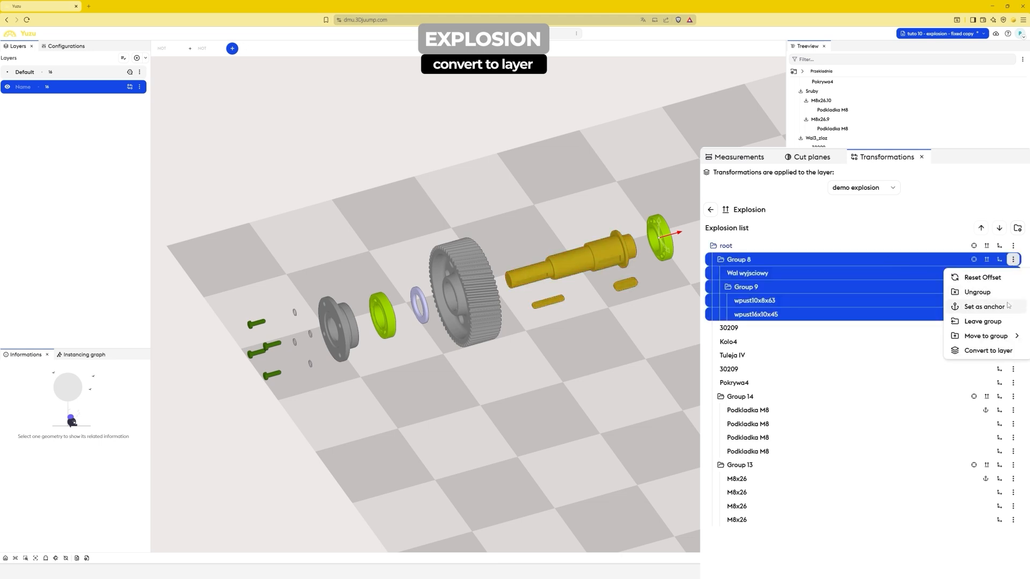
click(988, 351)
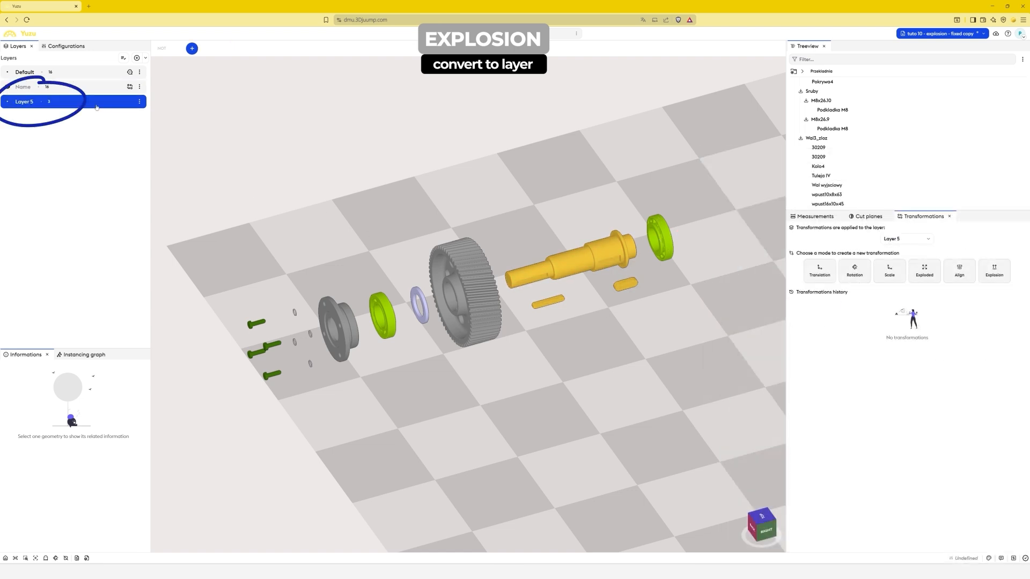
click(140, 101)
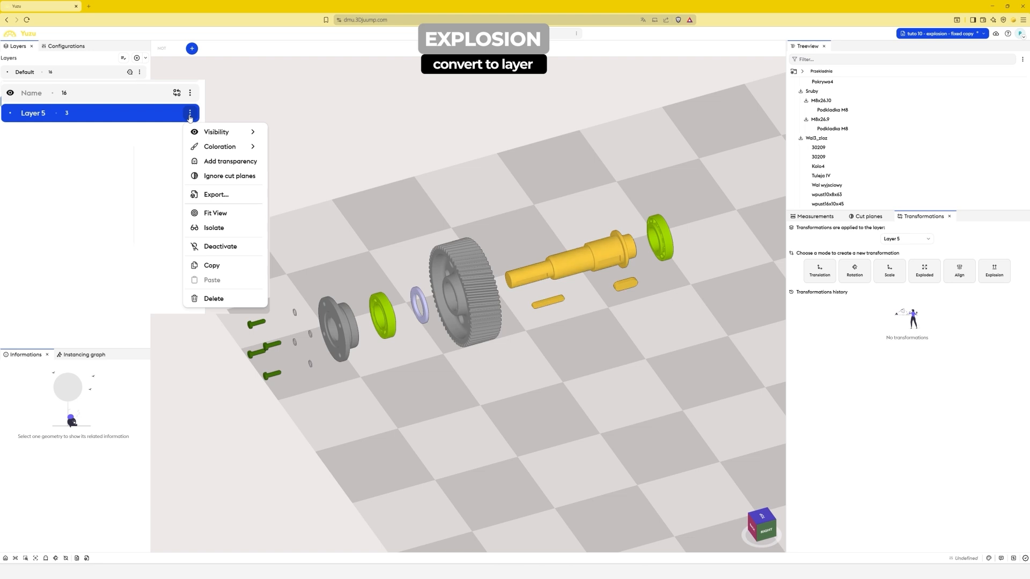
click(234, 162)
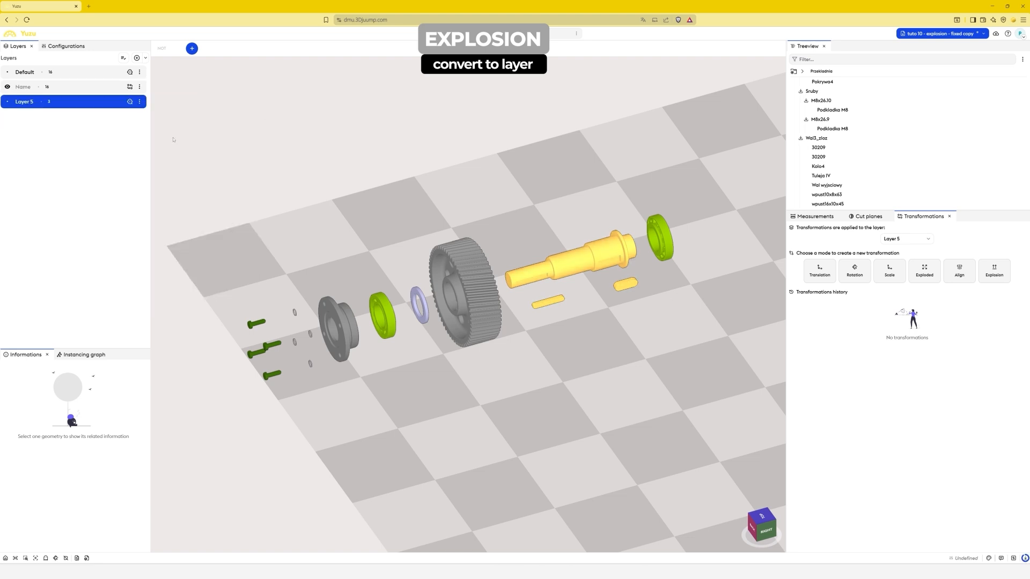